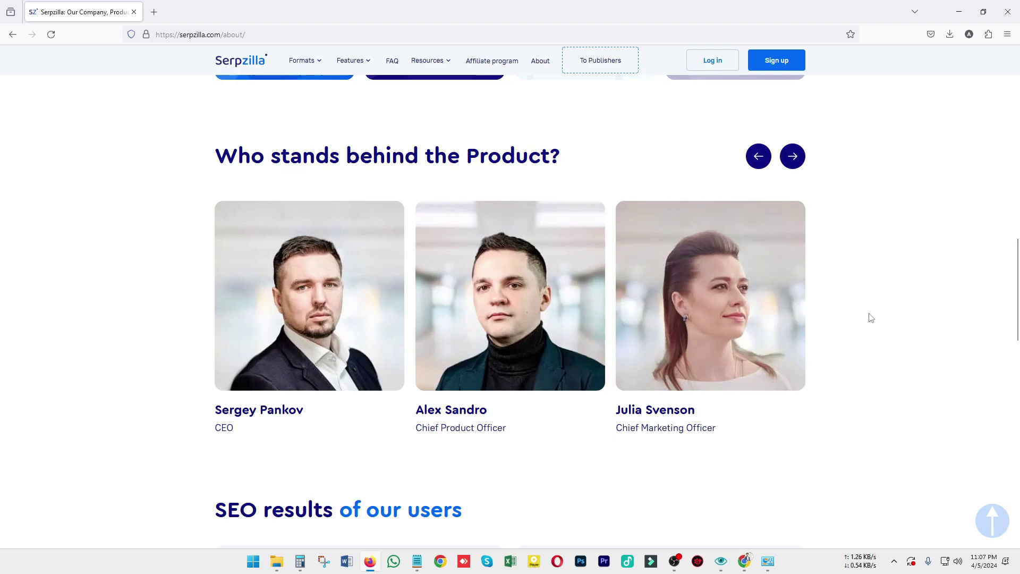
# Open the Serpzilla sign-up form, look over its fields, and close it without registering
pyautogui.scroll(-2, 1019, 314)
pyautogui.moveTo(1019, 313); pyautogui.dragTo(1019, 101)
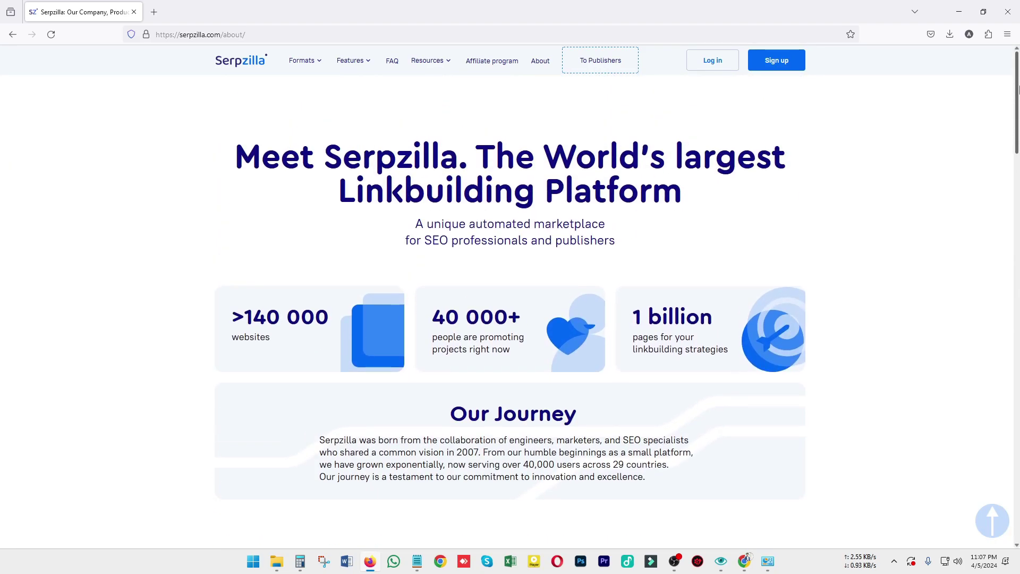
pyautogui.click(775, 69)
pyautogui.click(515, 136)
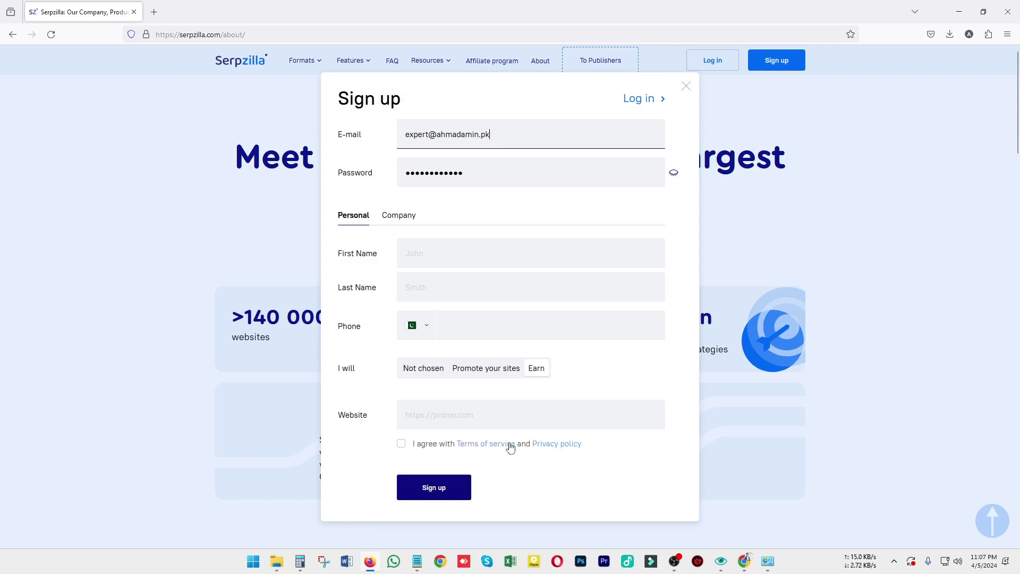
pyautogui.click(549, 253)
pyautogui.click(660, 209)
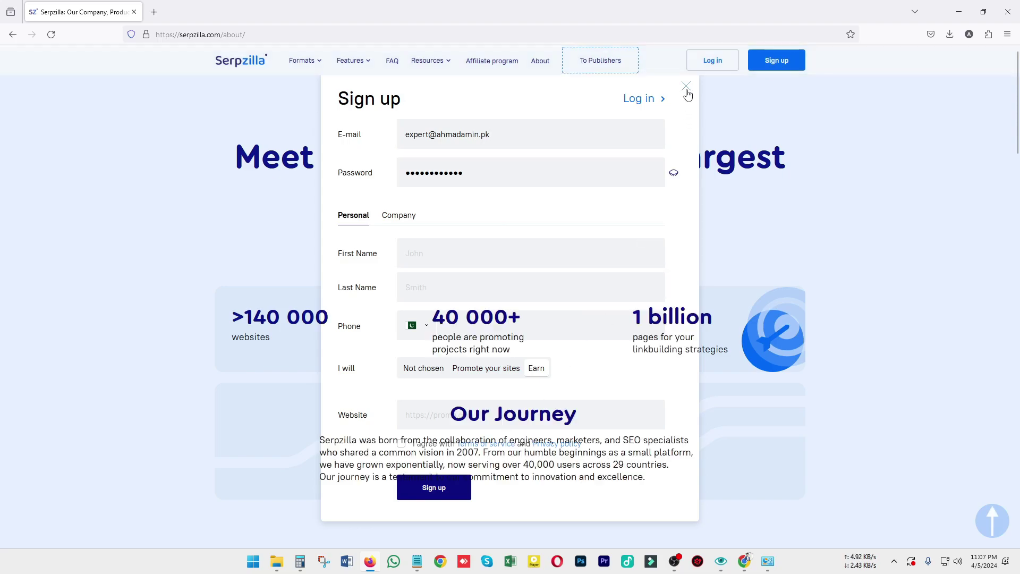
pyautogui.click(686, 87)
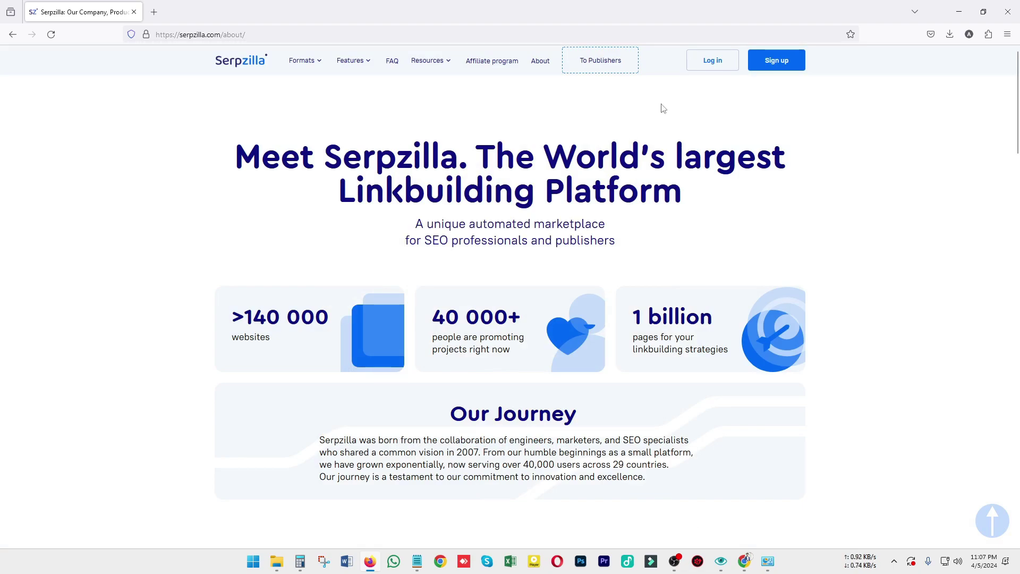
# Log in to the existing Serpzilla account with the account's e-mail and password
pyautogui.click(705, 70)
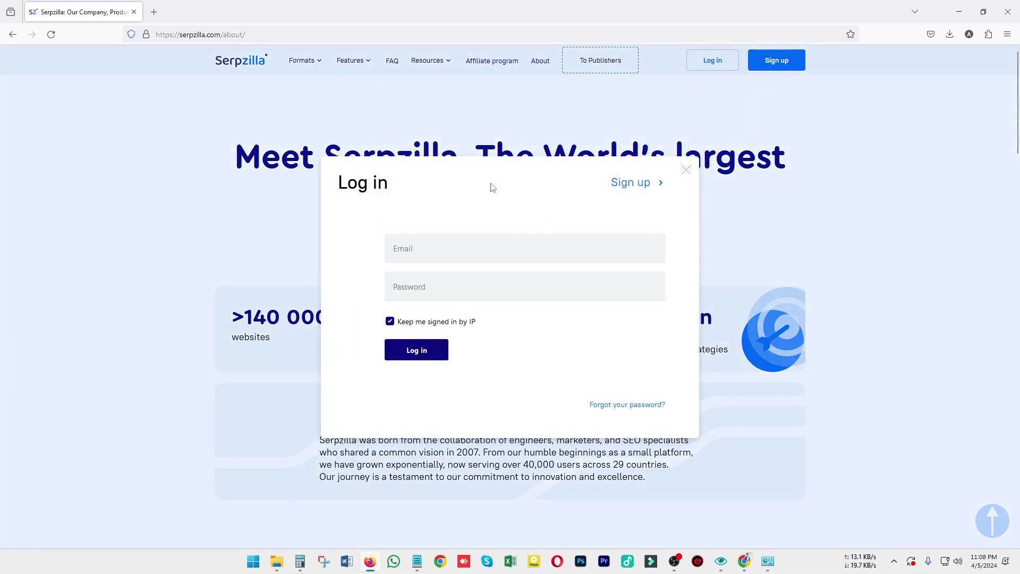
pyautogui.click(458, 256)
pyautogui.click(457, 272)
pyautogui.click(412, 356)
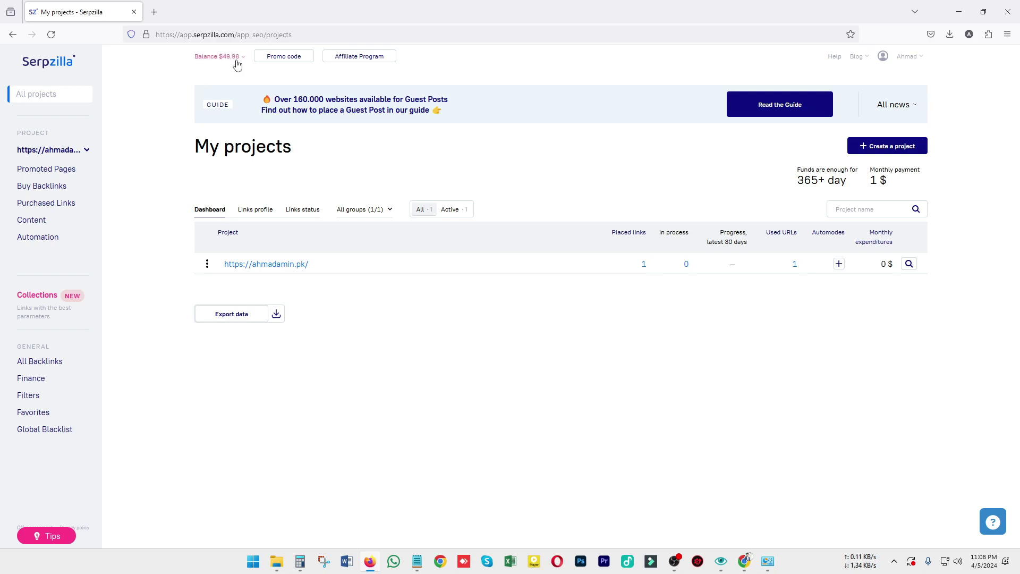
# View the account balance breakdown with its bonus and hold funds, and check the account options
pyautogui.click(218, 56)
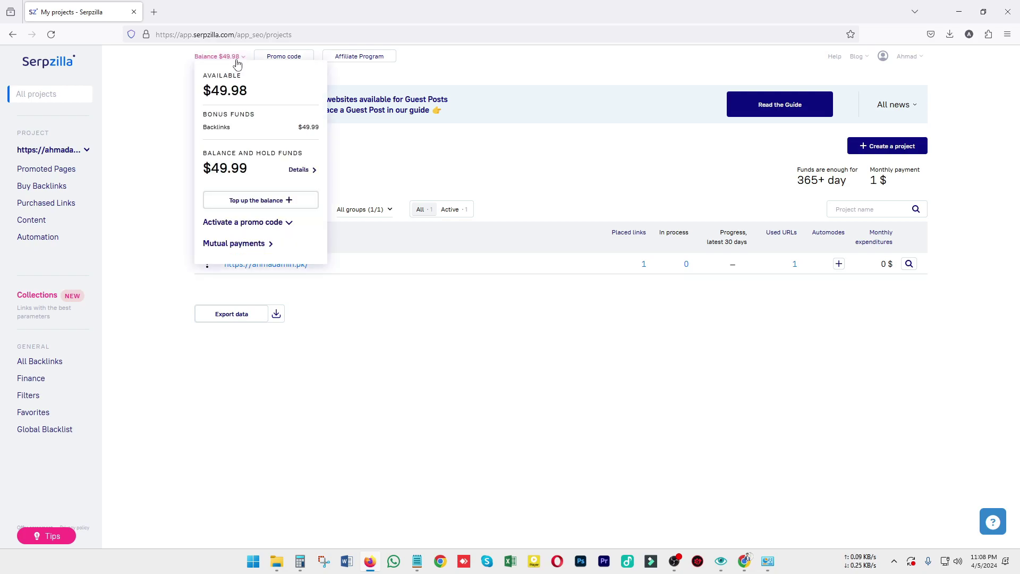
pyautogui.click(163, 95)
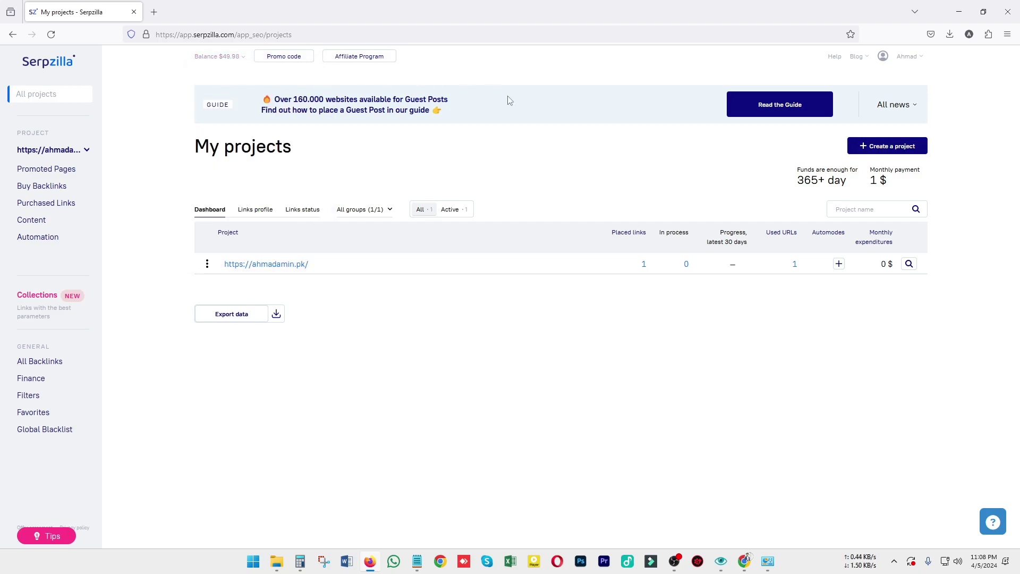
pyautogui.click(918, 60)
# Open the project creation form, look at its website field and starting formats, and close it without creating a project
pyautogui.click(850, 147)
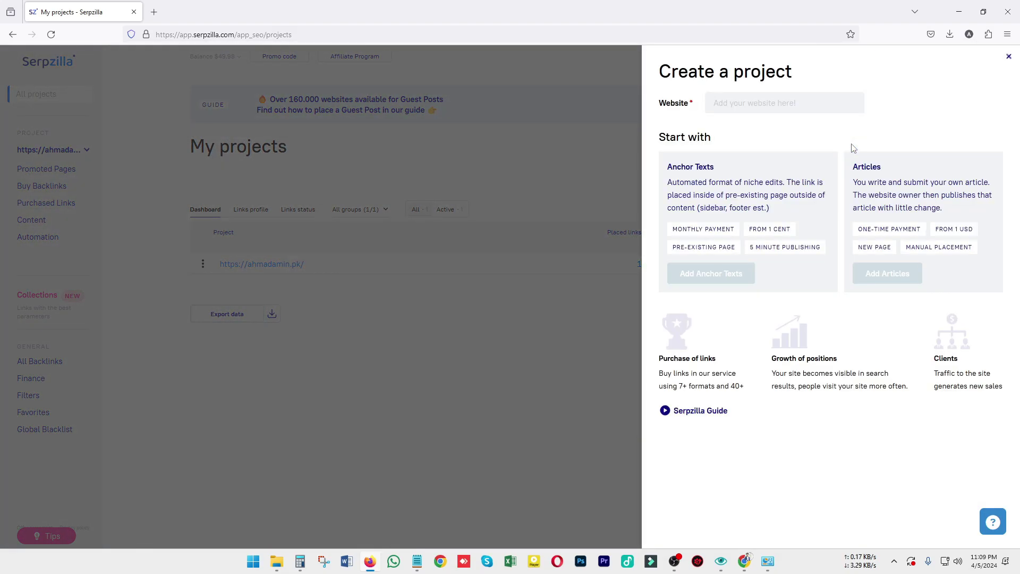
pyautogui.click(760, 109)
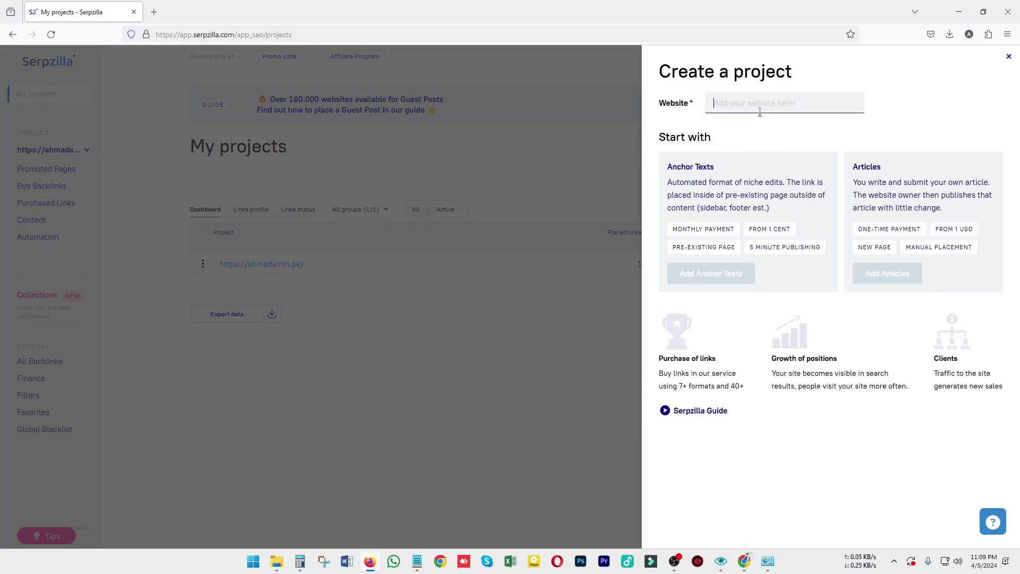
pyautogui.click(1008, 57)
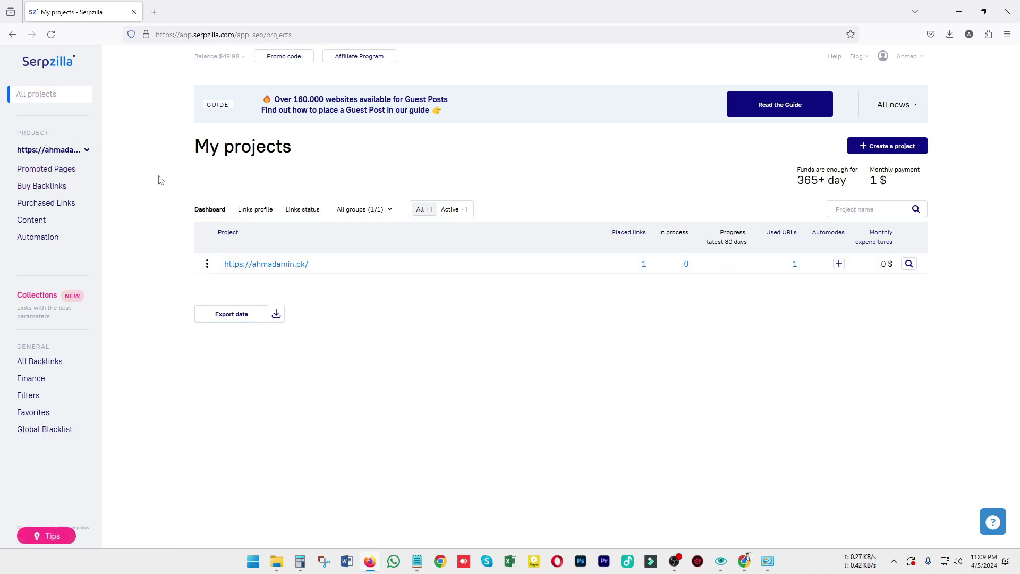
# View the existing project's promoted pages and go on to its backlink buying page
pyautogui.click(43, 169)
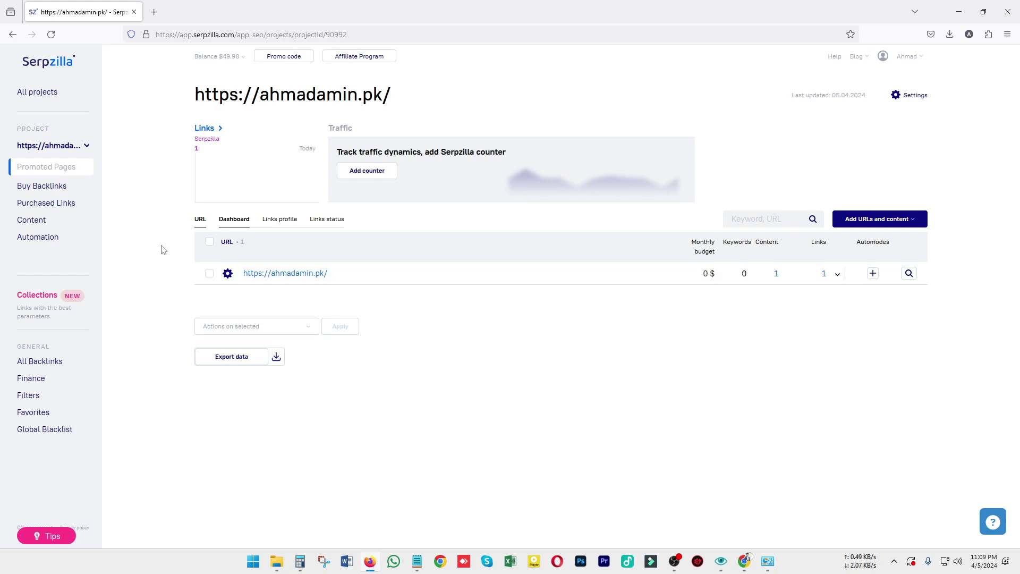
pyautogui.click(49, 190)
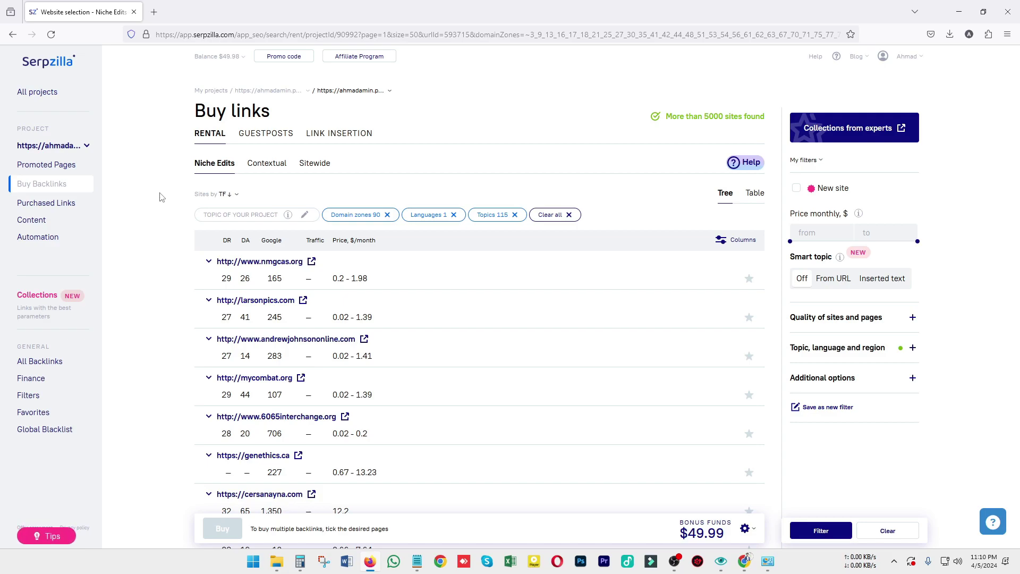
# Look through the guest post options and the Contextual and Sitewide rental formats, ending on the Niche Edits listing
pyautogui.click(253, 144)
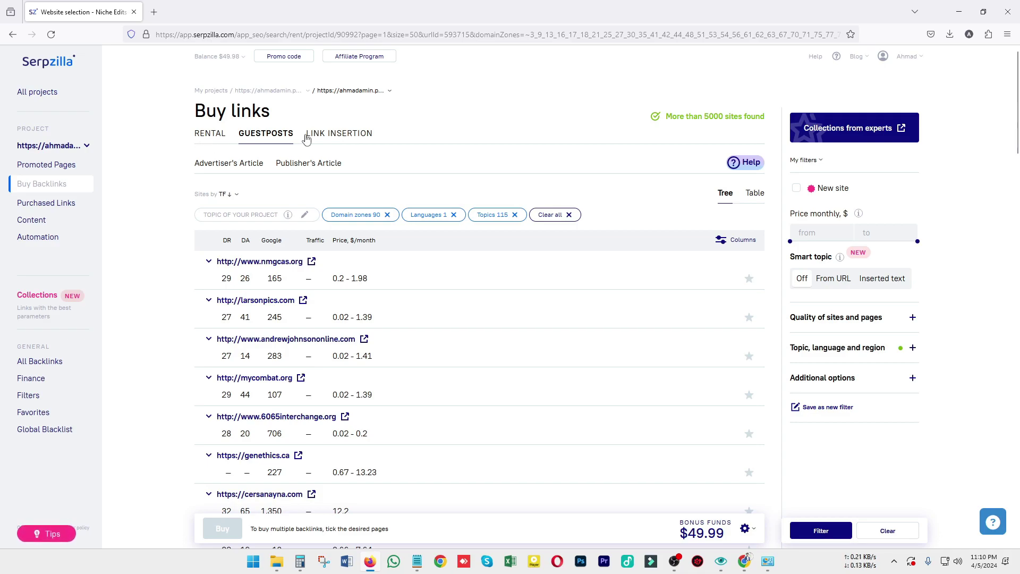
pyautogui.click(210, 138)
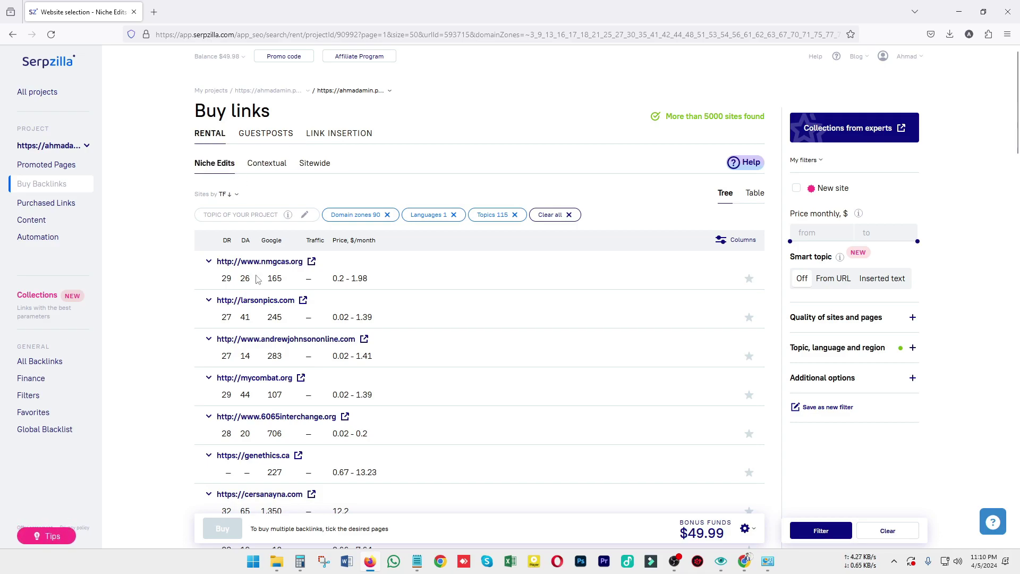
pyautogui.click(268, 170)
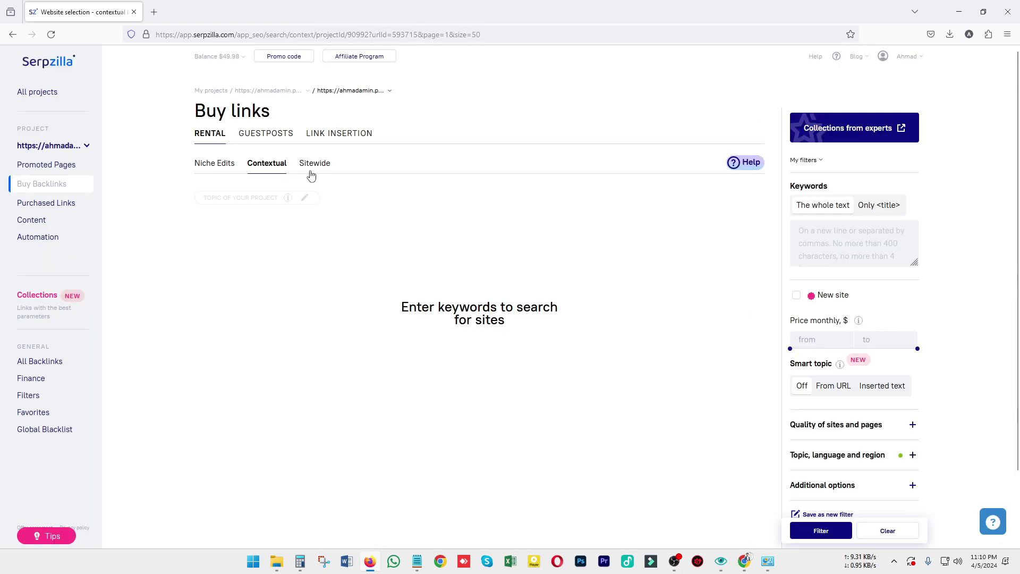
pyautogui.click(311, 172)
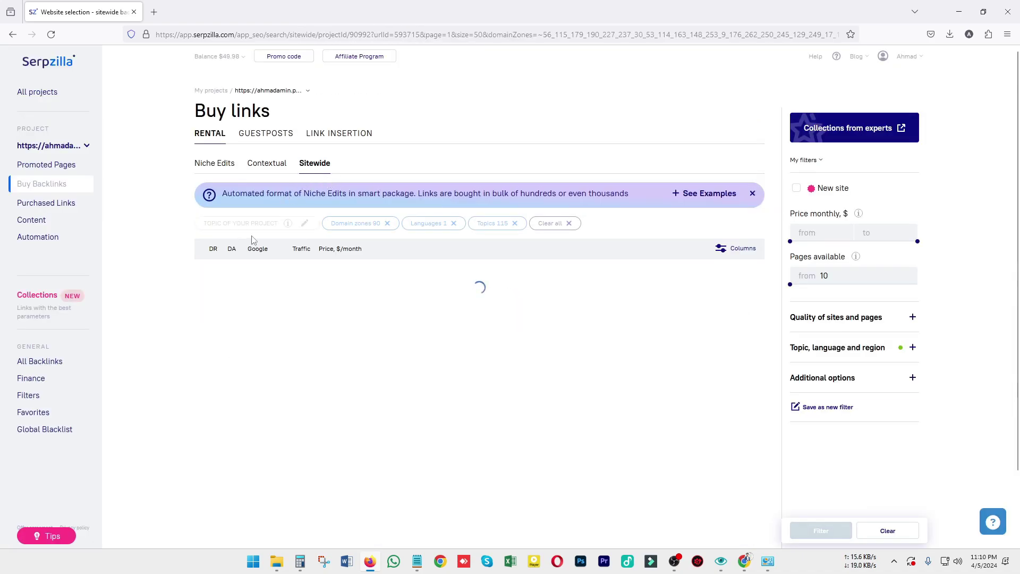
pyautogui.click(277, 169)
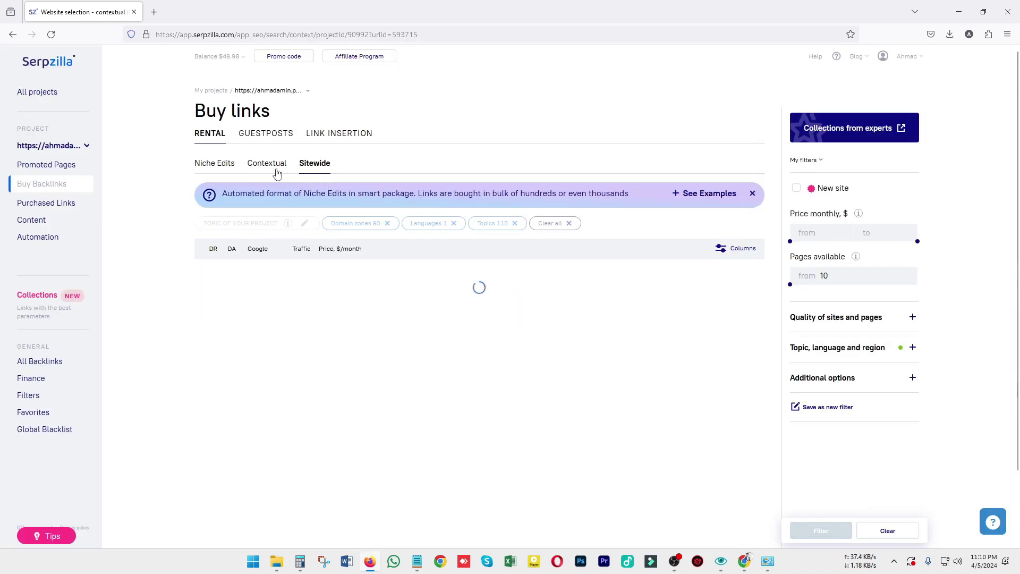
pyautogui.click(223, 170)
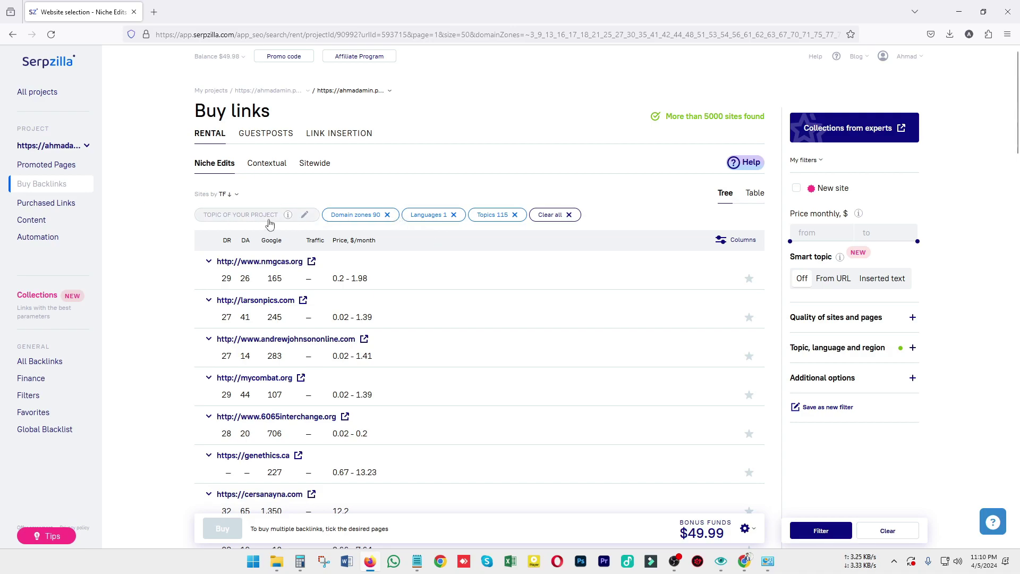
# Remove the domain zone, language and topic filters from the Niche Edits listing, and filter it by the project's own topic
pyautogui.click(387, 215)
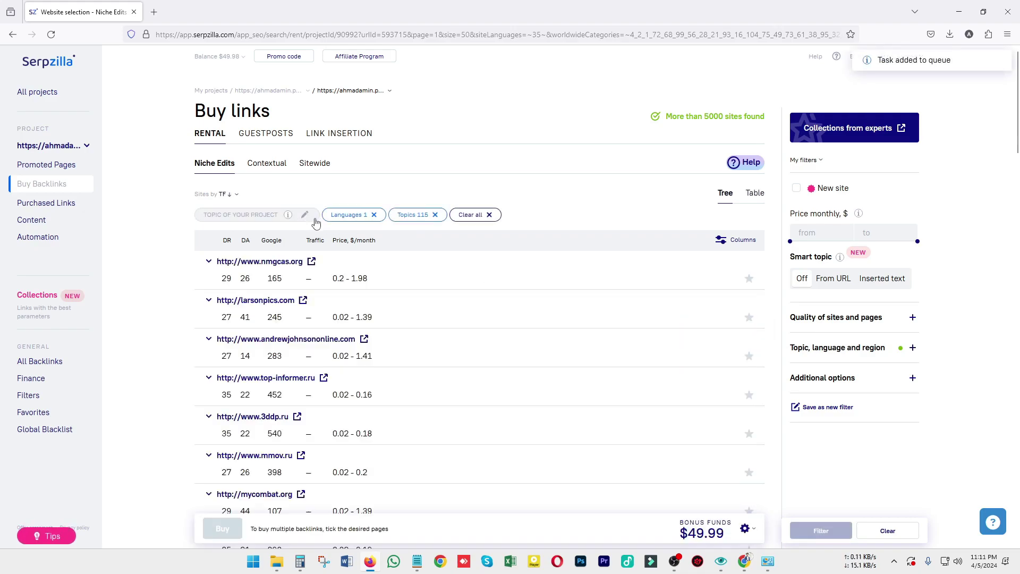
pyautogui.click(373, 215)
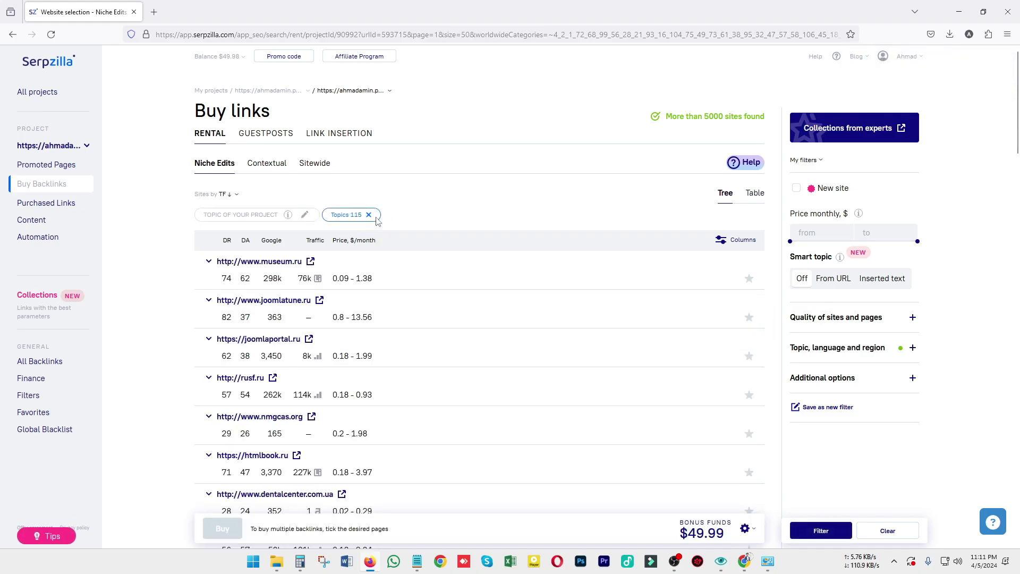
pyautogui.click(369, 215)
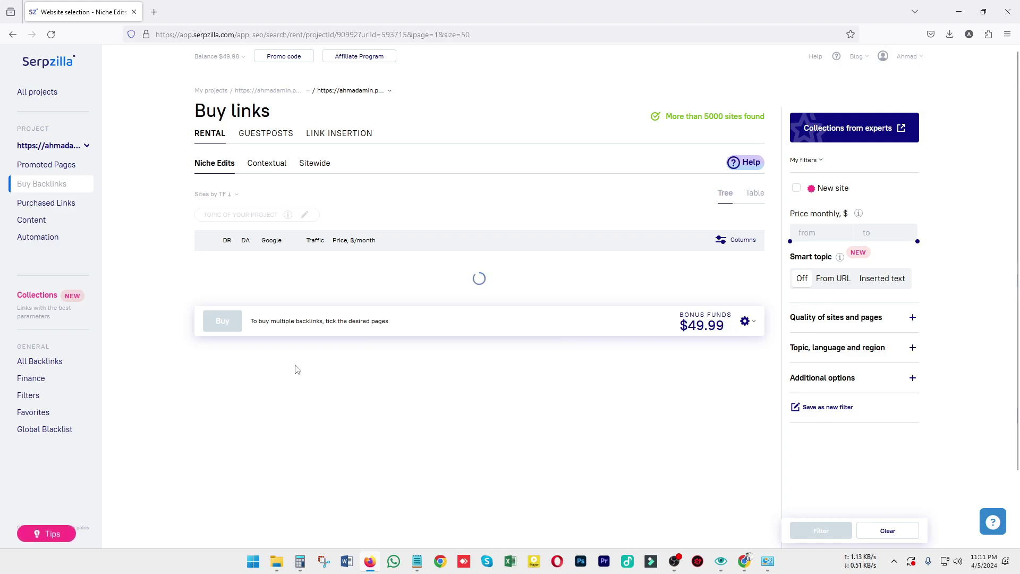
pyautogui.click(261, 218)
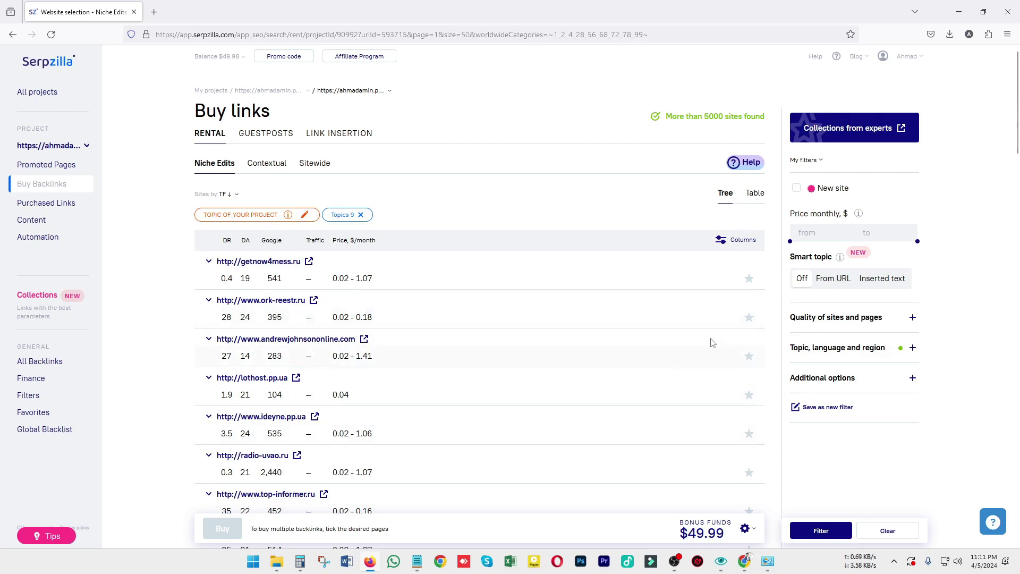
# Expand the quality filters for sites and pages, and review the available metrics from DR Ahrefs to domain age
pyautogui.moveTo(1018, 93)
pyautogui.mouseDown()
pyautogui.moveTo(1018, 248)
pyautogui.moveTo(1018, 92)
pyautogui.mouseUp()
pyautogui.click(831, 319)
pyautogui.moveTo(930, 285); pyautogui.dragTo(933, 405)
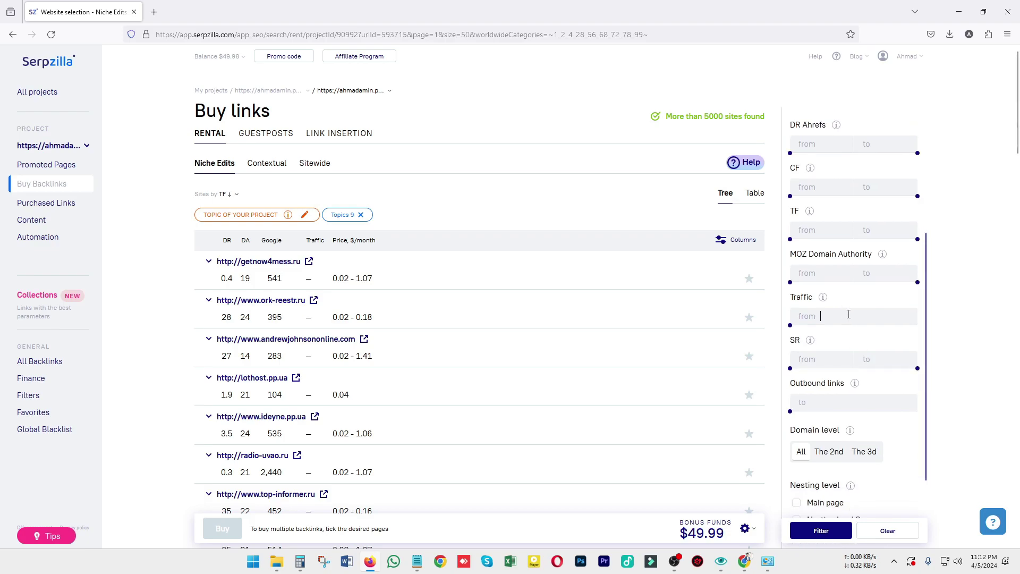
pyautogui.scroll(-2, 928, 304)
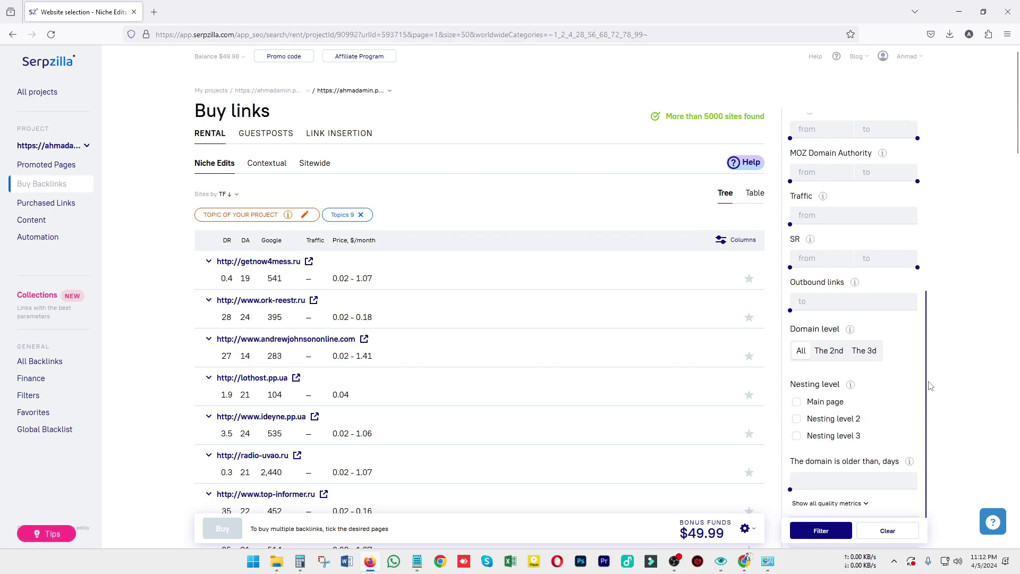
pyautogui.moveTo(927, 352); pyautogui.dragTo(930, 221)
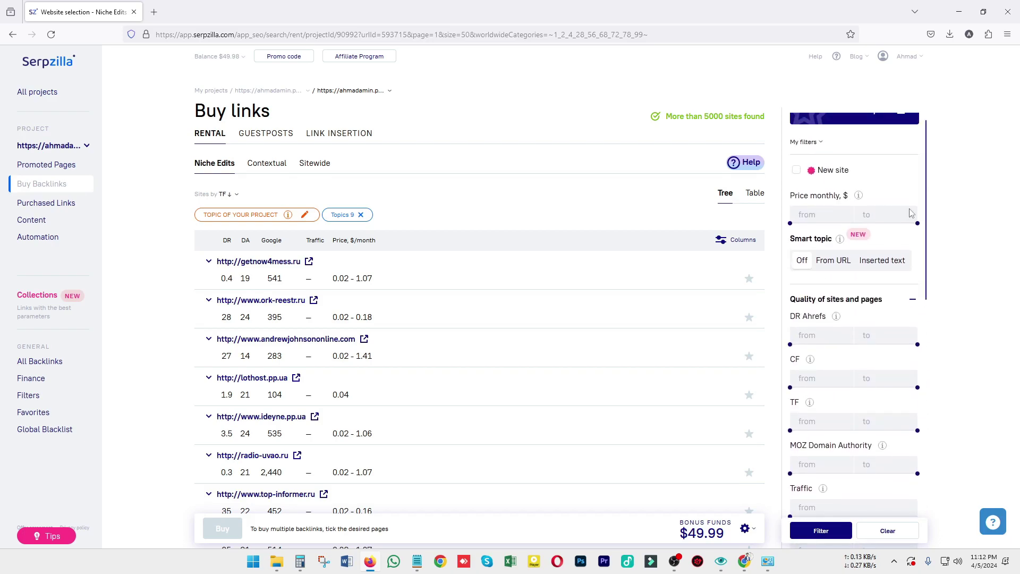
# Compare the Publisher's Article and Advertiser's Article guest post listings, examining their placement times and prices
pyautogui.click(285, 143)
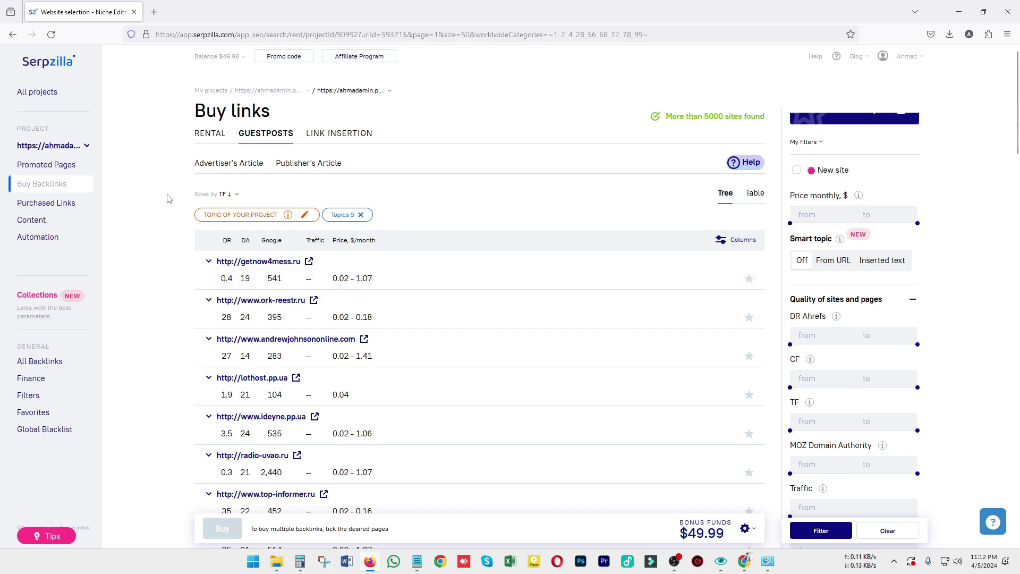
pyautogui.click(313, 165)
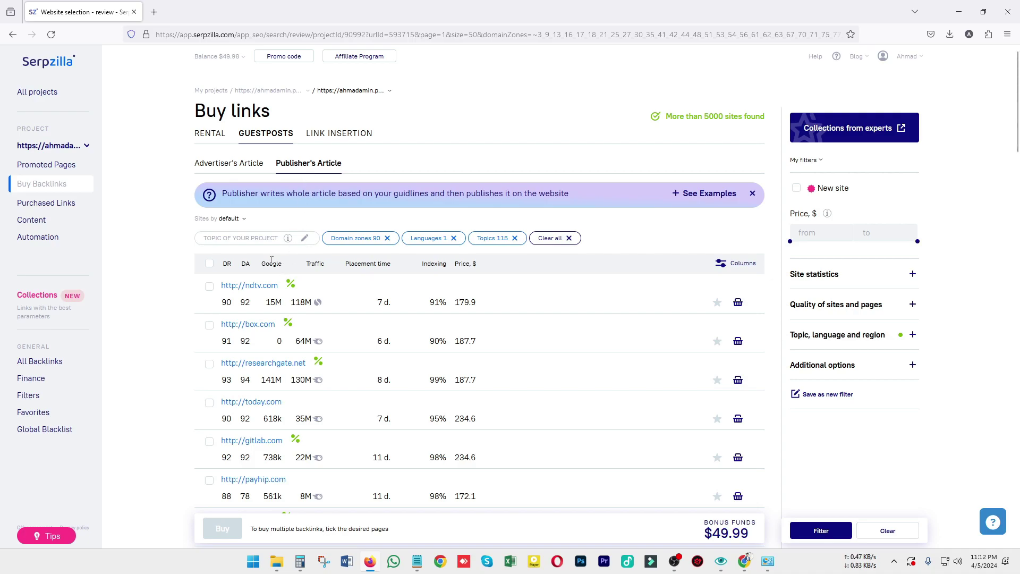
pyautogui.click(237, 174)
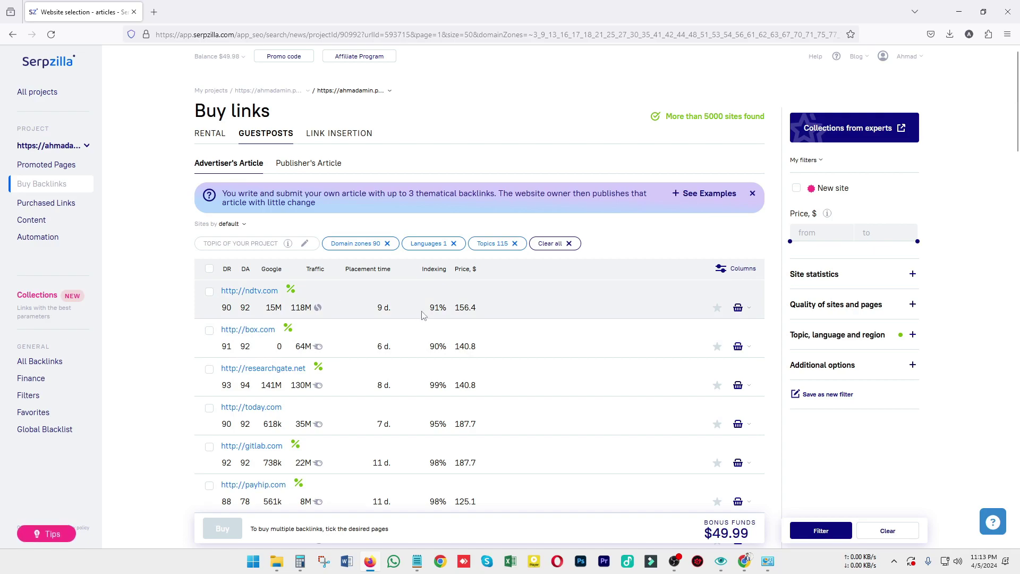
pyautogui.moveTo(366, 314); pyautogui.dragTo(391, 502)
pyautogui.click(472, 318)
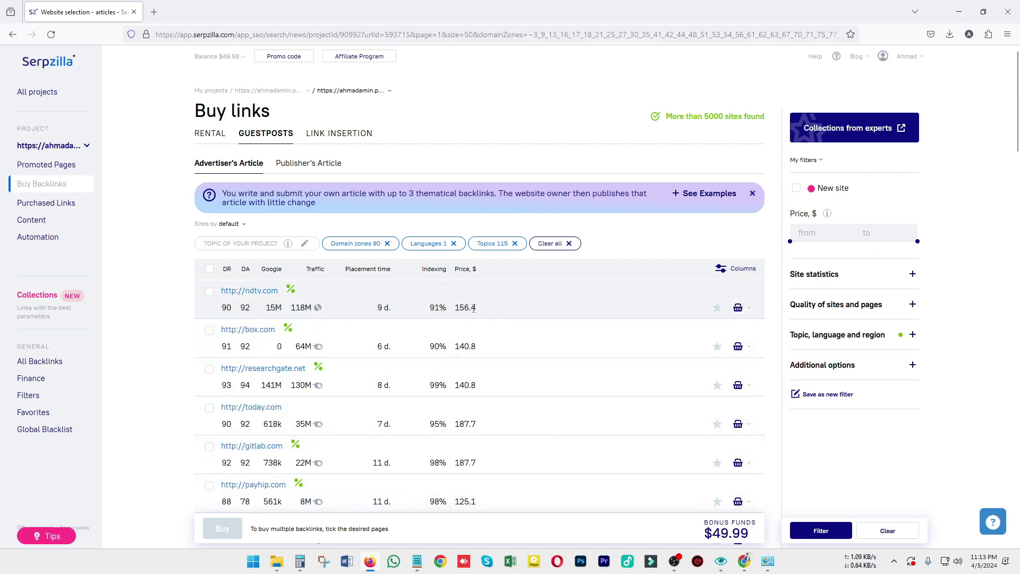
pyautogui.click(149, 333)
pyautogui.click(317, 164)
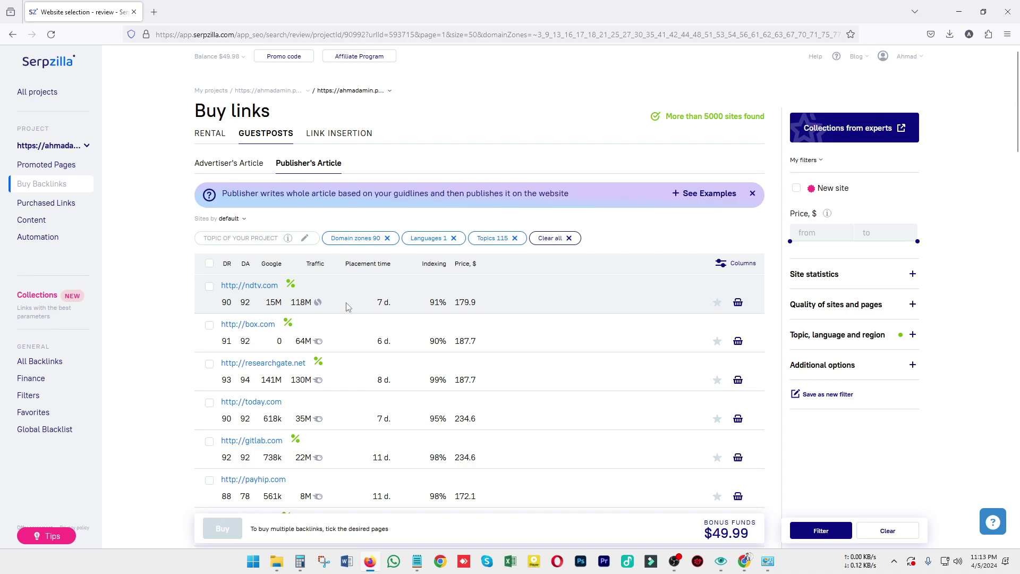
# Examine the In The News and In The Archive link insertion listings, and return to the rental formats
pyautogui.click(326, 137)
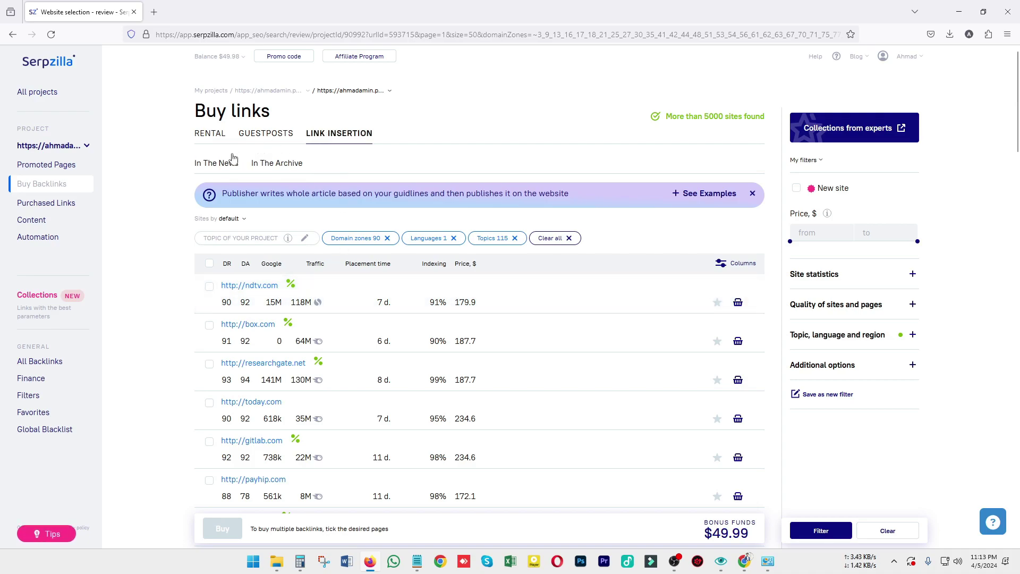
pyautogui.click(221, 165)
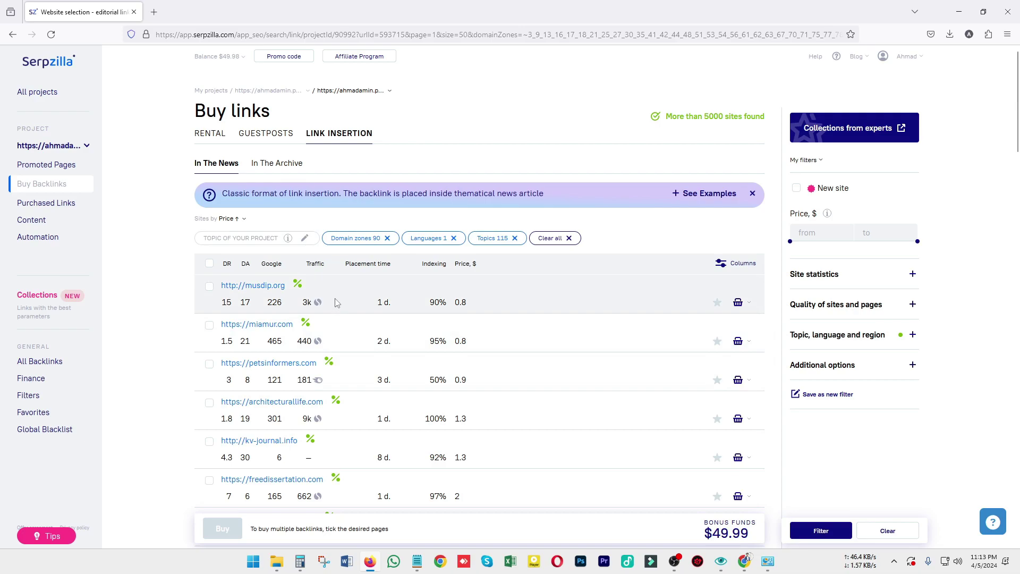
pyautogui.click(291, 168)
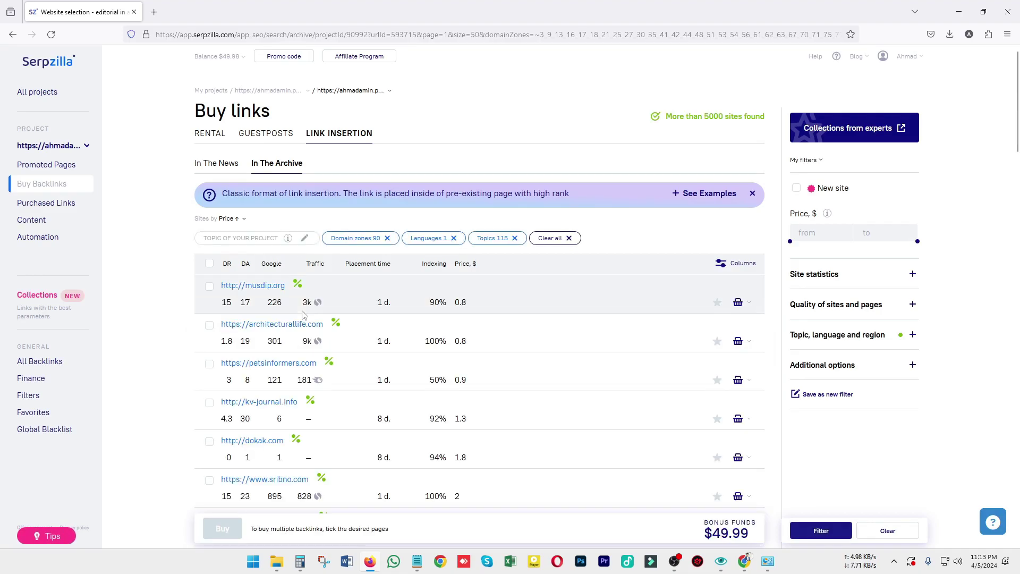
pyautogui.click(219, 162)
pyautogui.click(213, 135)
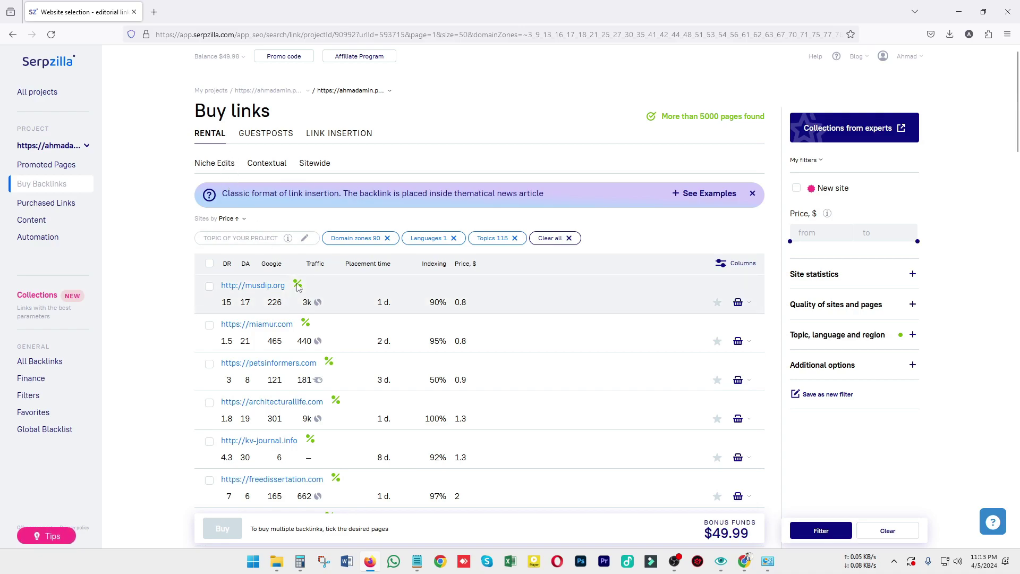
# Clear all filters from the guest post listing and filter it by the project's own topic
pyautogui.click(267, 140)
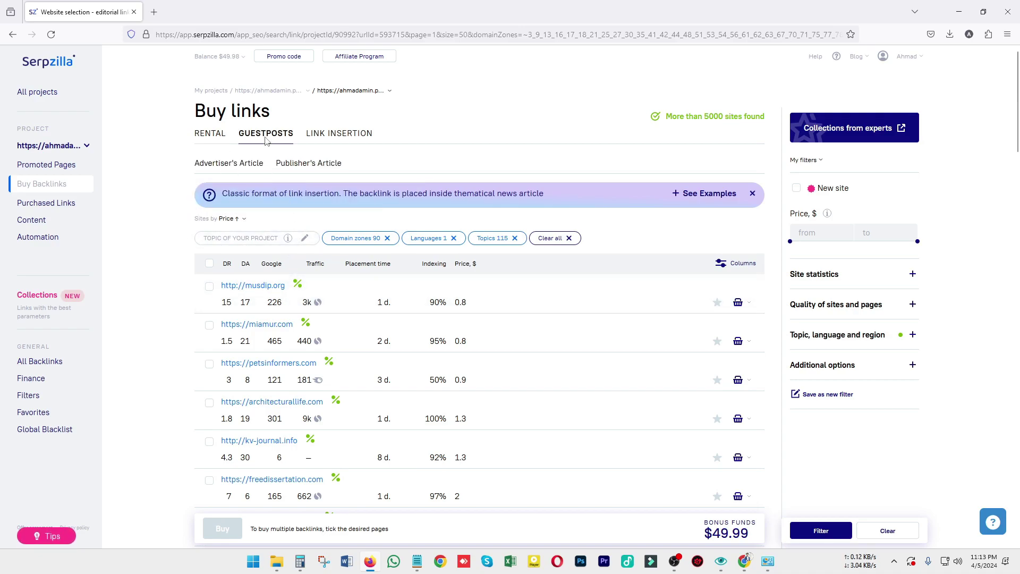
pyautogui.click(274, 241)
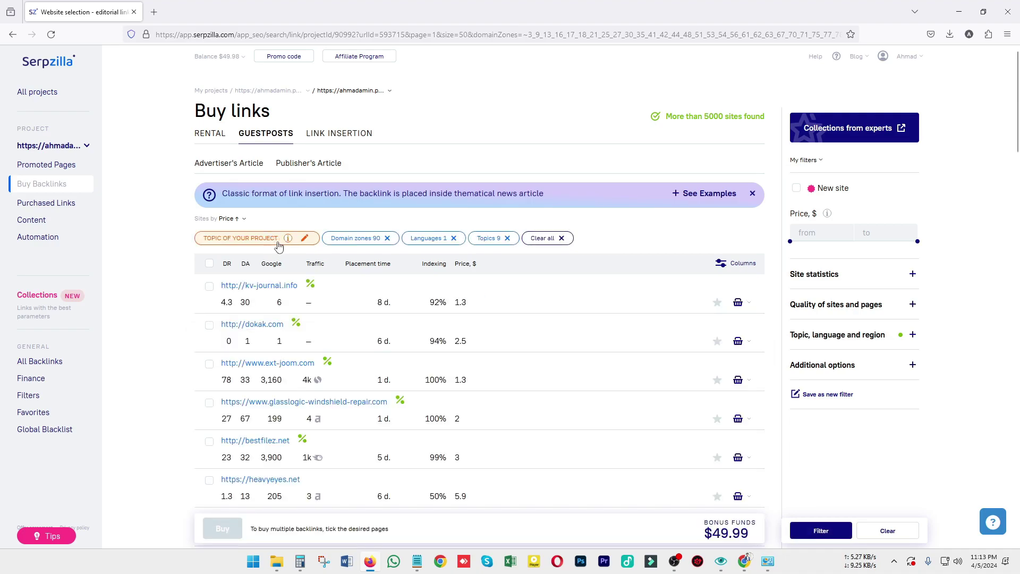
pyautogui.click(562, 238)
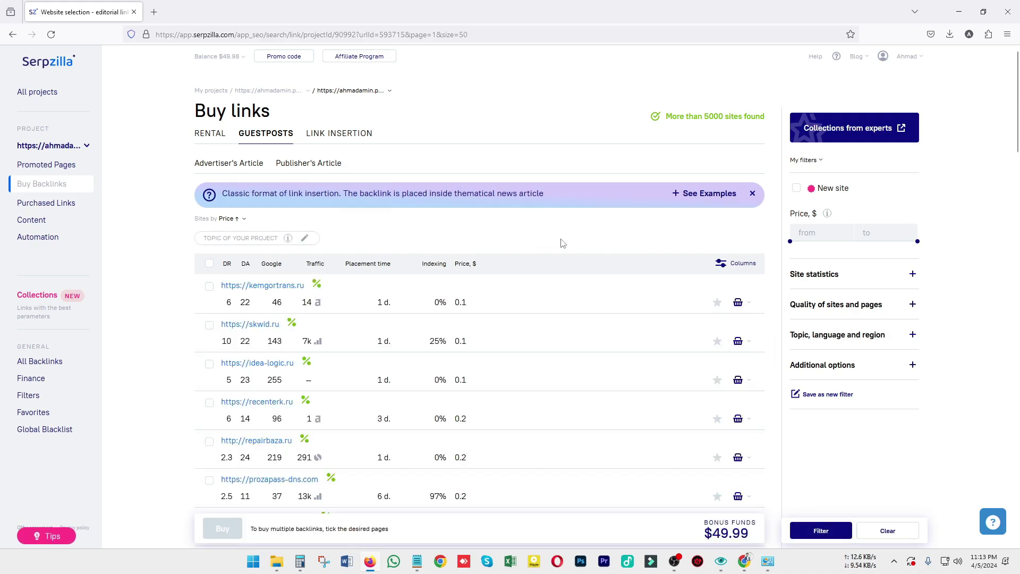
pyautogui.click(289, 239)
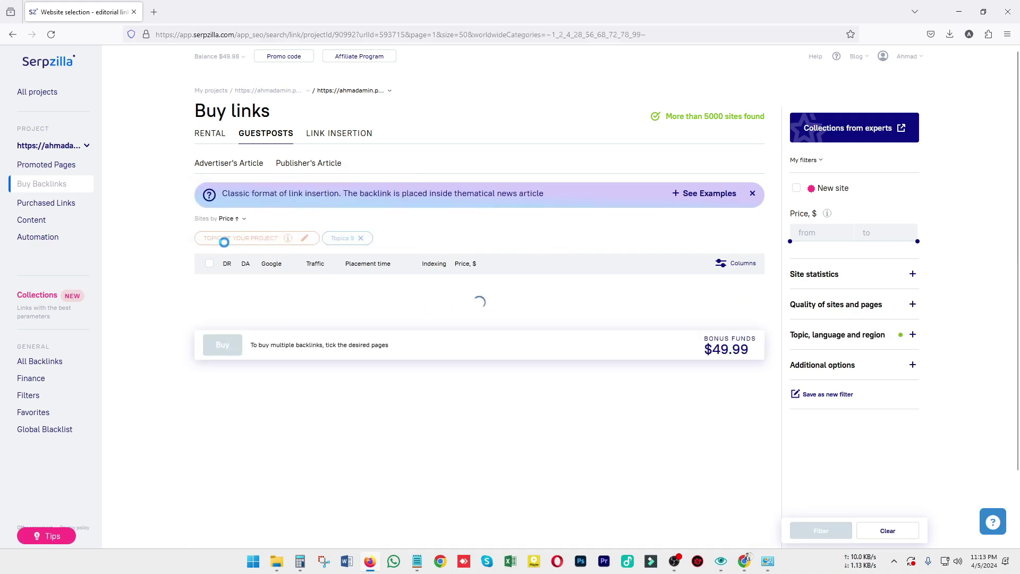
pyautogui.click(210, 290)
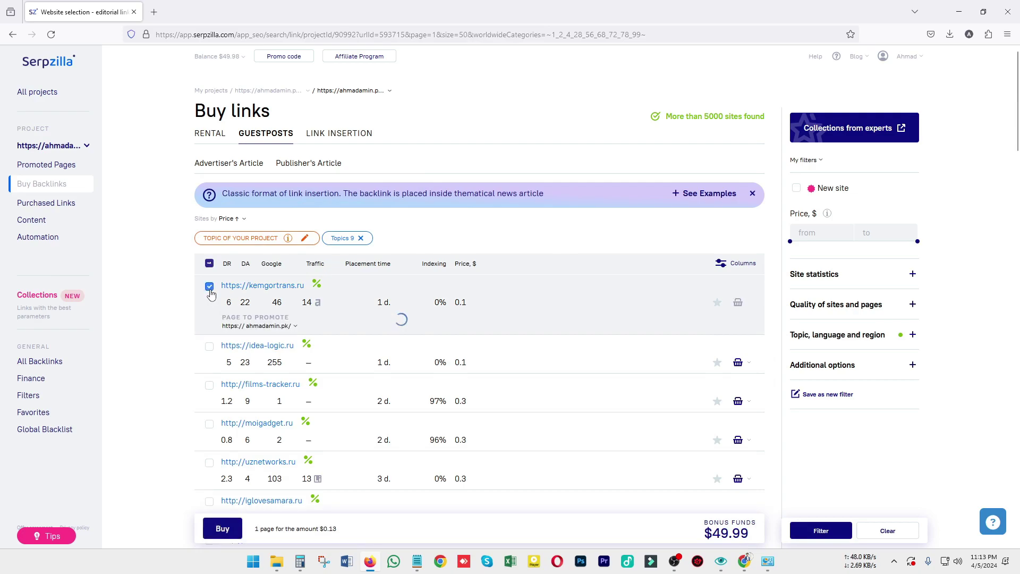
pyautogui.click(211, 289)
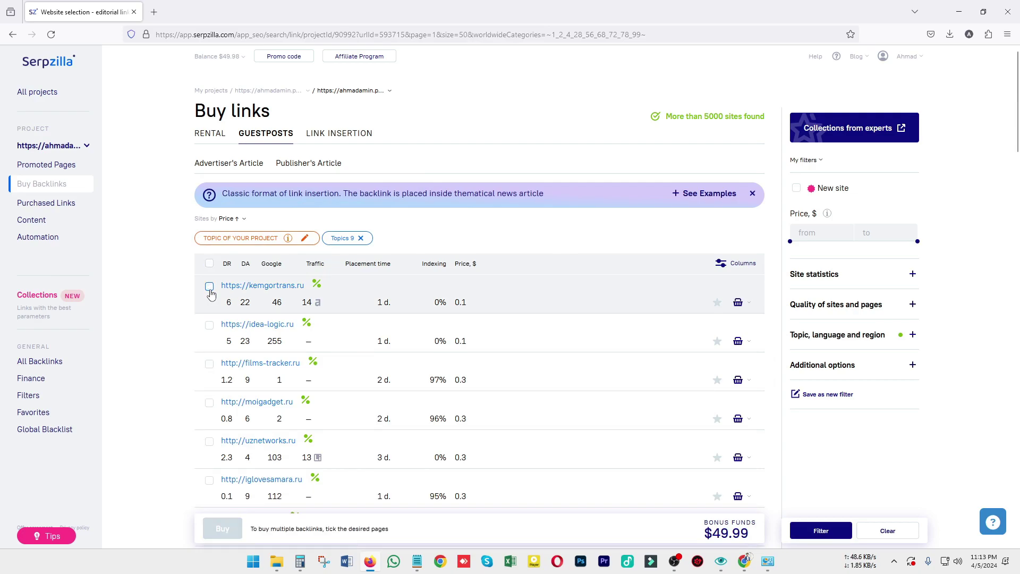
# Expand the additional options, the site statistics, and the topic, language and region filters to review their settings
pyautogui.click(831, 365)
pyautogui.click(829, 274)
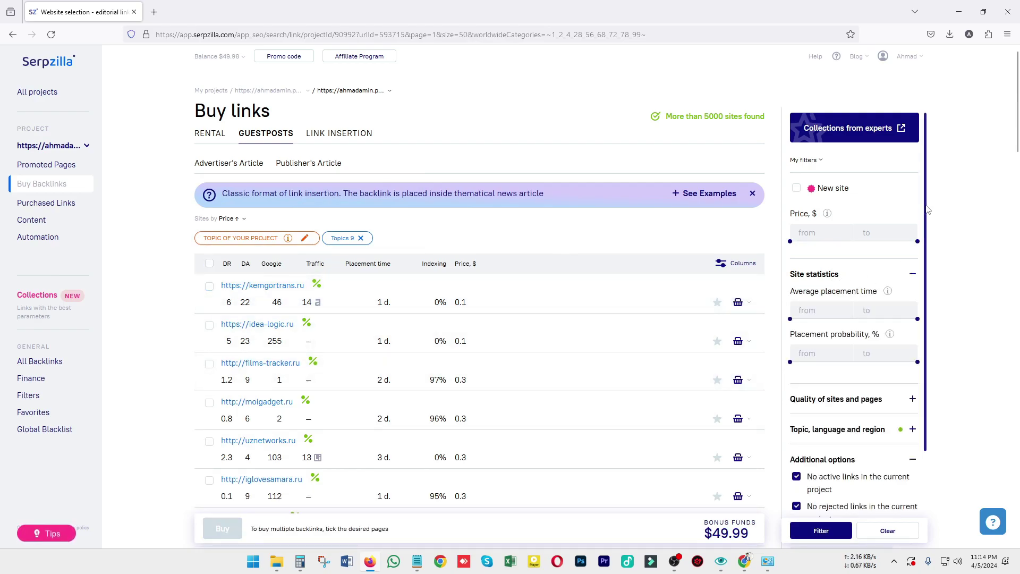
pyautogui.scroll(-1, 925, 252)
pyautogui.scroll(-2, 925, 252)
pyautogui.click(843, 272)
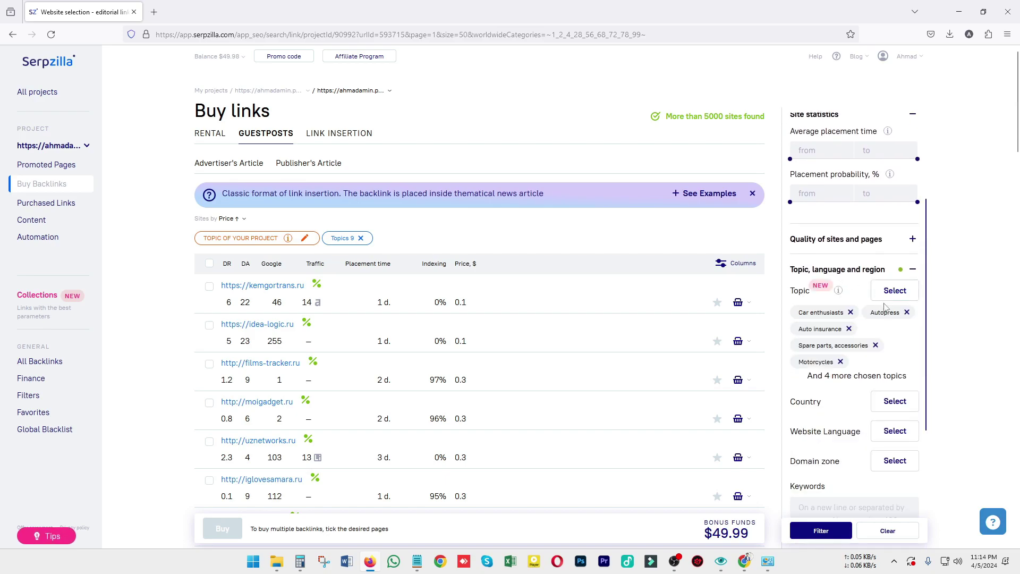
pyautogui.scroll(-2, 919, 304)
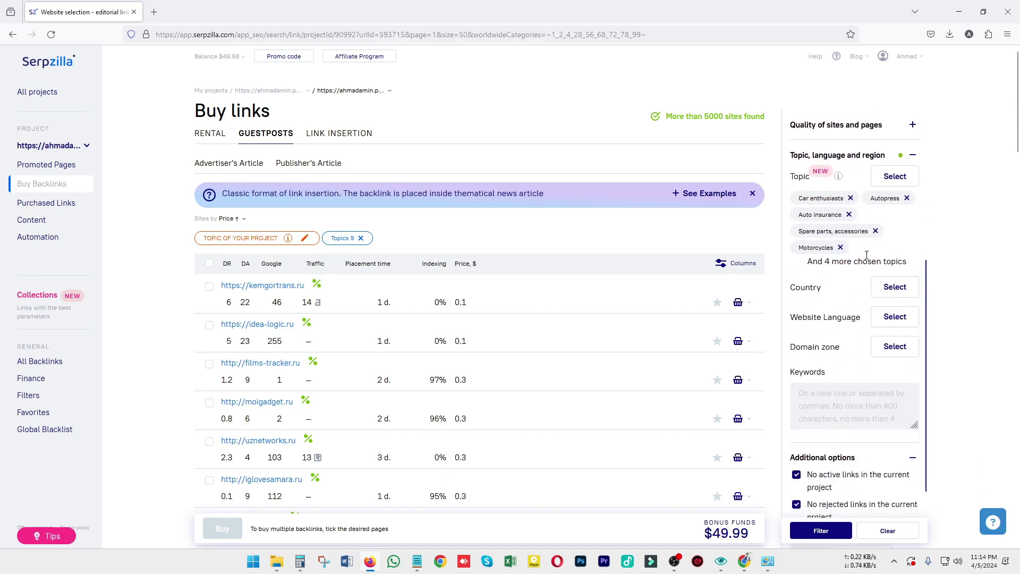
# Try deselecting the Auto and Media and portals topics, browse the Business, Culture and Education subtopics, and close the topic selection without applying it
pyautogui.click(891, 183)
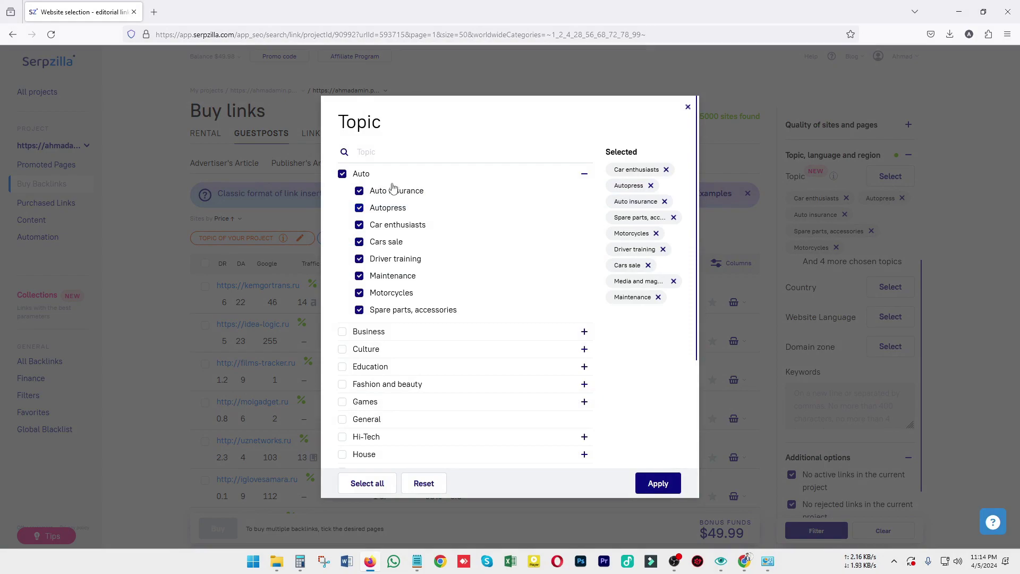
pyautogui.click(342, 173)
pyautogui.scroll(-5, 421, 152)
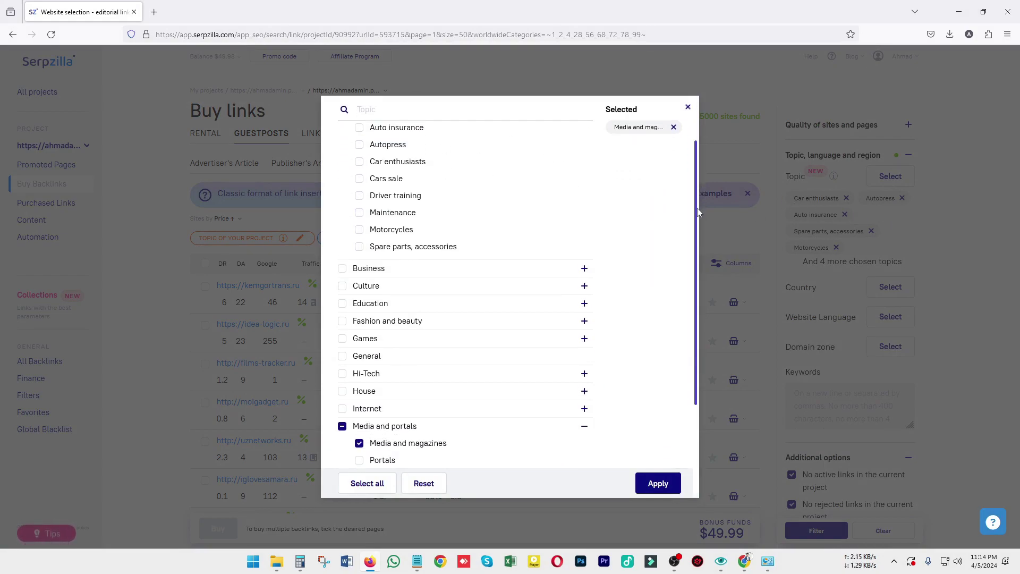
pyautogui.click(420, 151)
pyautogui.click(409, 310)
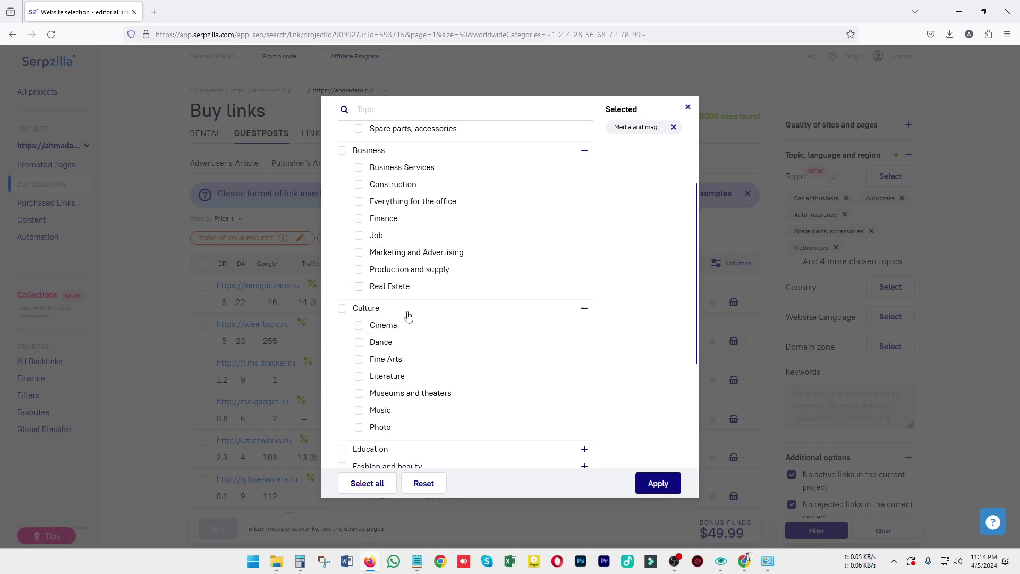
pyautogui.click(408, 451)
pyautogui.hotkey('ctrl', 'a')
pyautogui.scroll(-4, 692, 241)
pyautogui.click(340, 209)
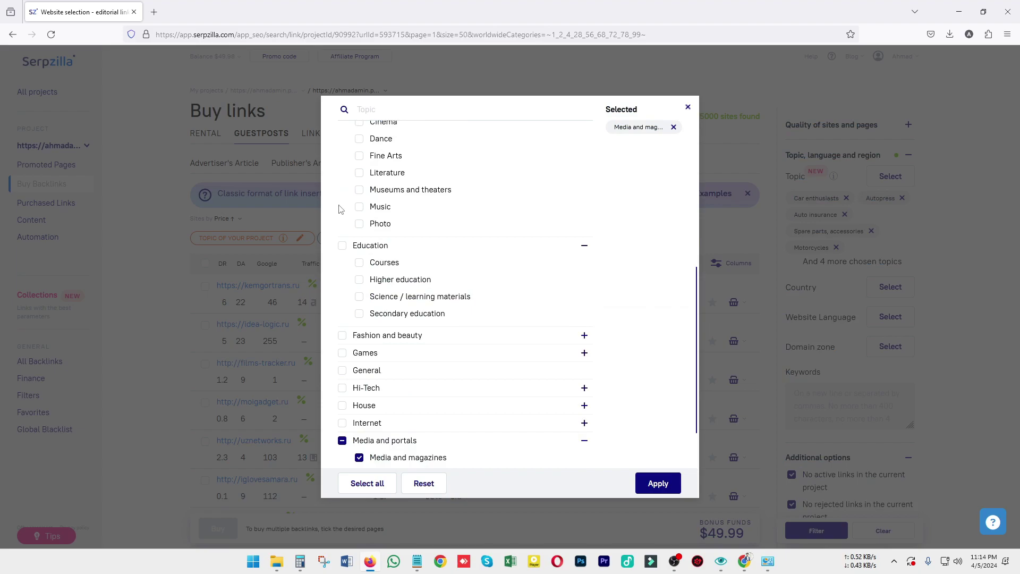
pyautogui.scroll(-3, 693, 322)
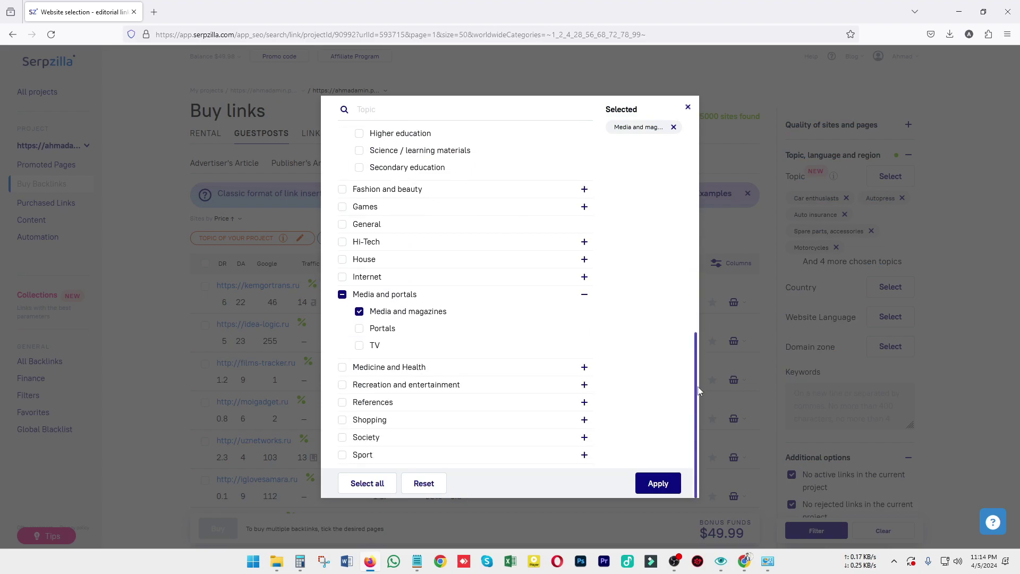
pyautogui.click(345, 292)
pyautogui.scroll(1, 348, 223)
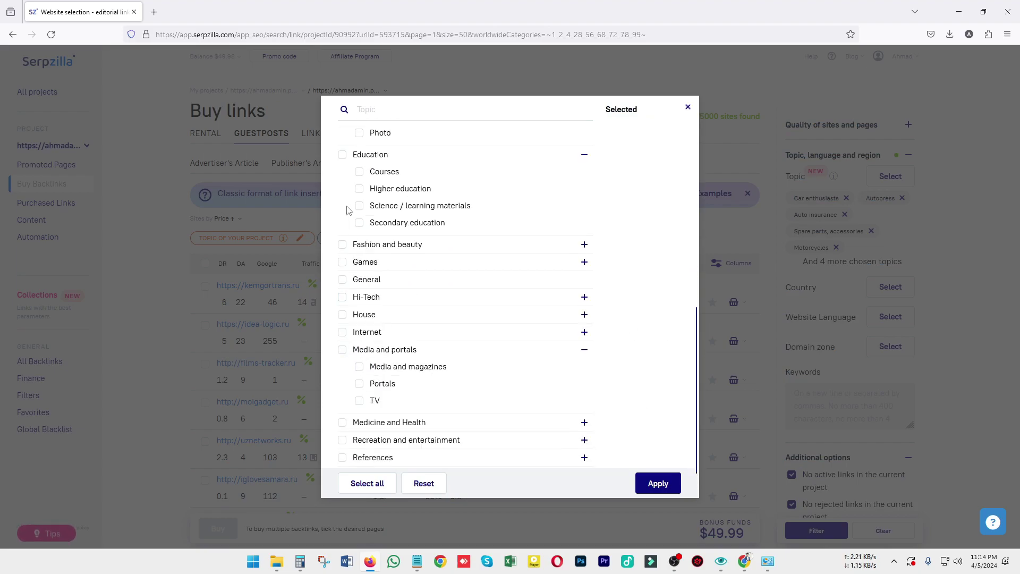
pyautogui.scroll(-1, 690, 313)
pyautogui.click(689, 107)
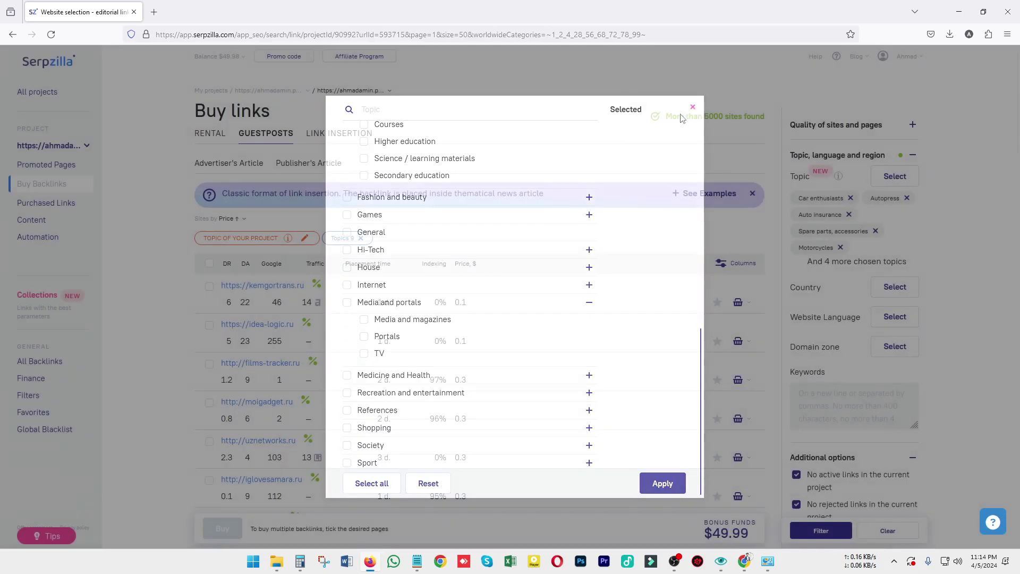
# Select only the kemgortrans.ru site in the rental listing and start buying its link
pyautogui.click(212, 137)
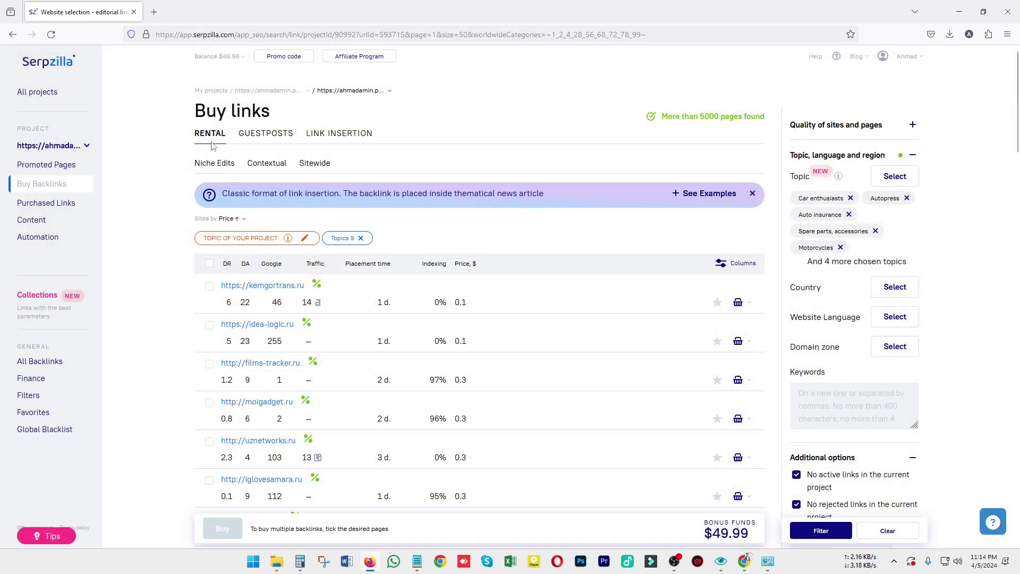
pyautogui.click(210, 270)
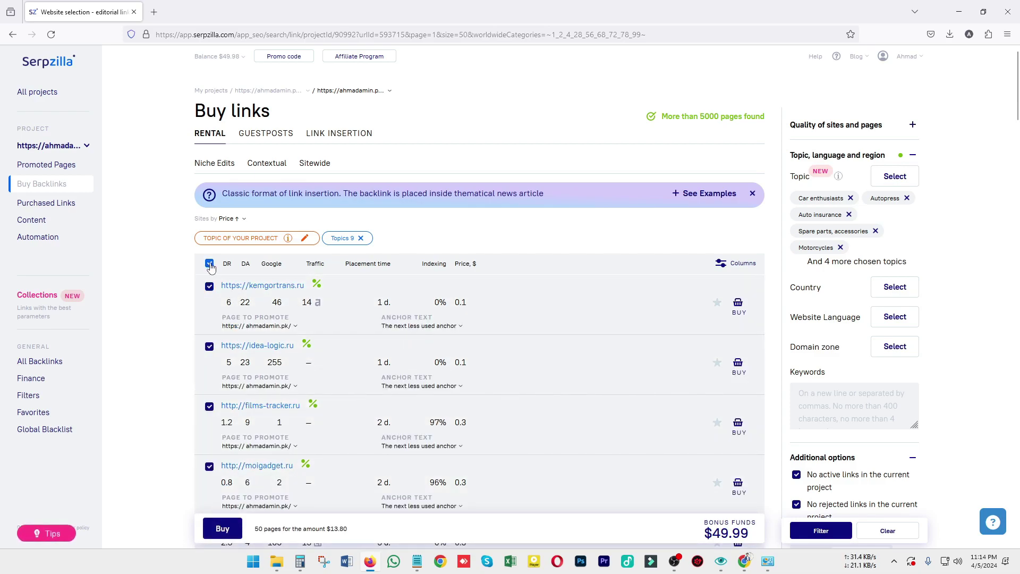
pyautogui.click(210, 270)
pyautogui.click(209, 287)
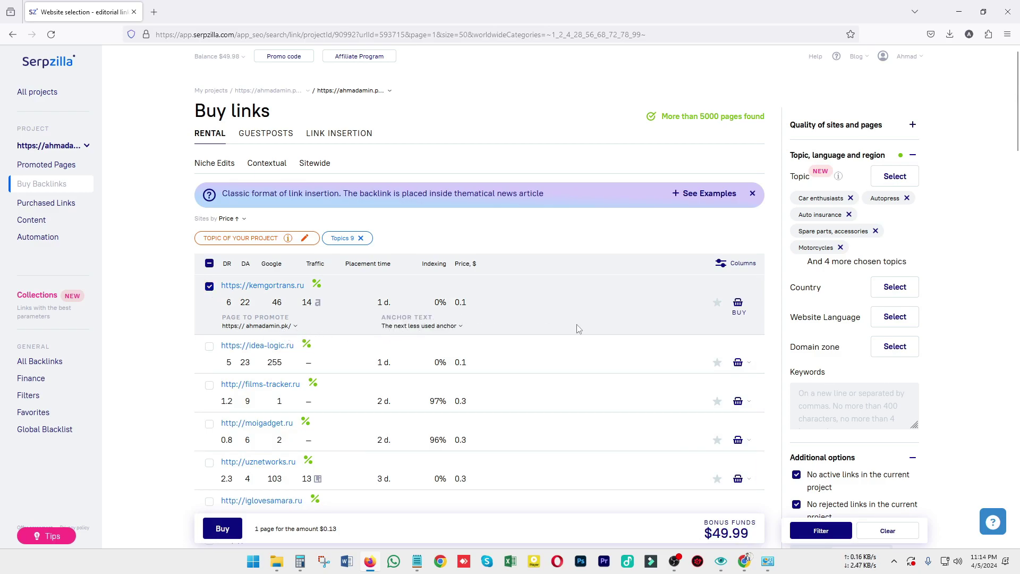
pyautogui.click(738, 304)
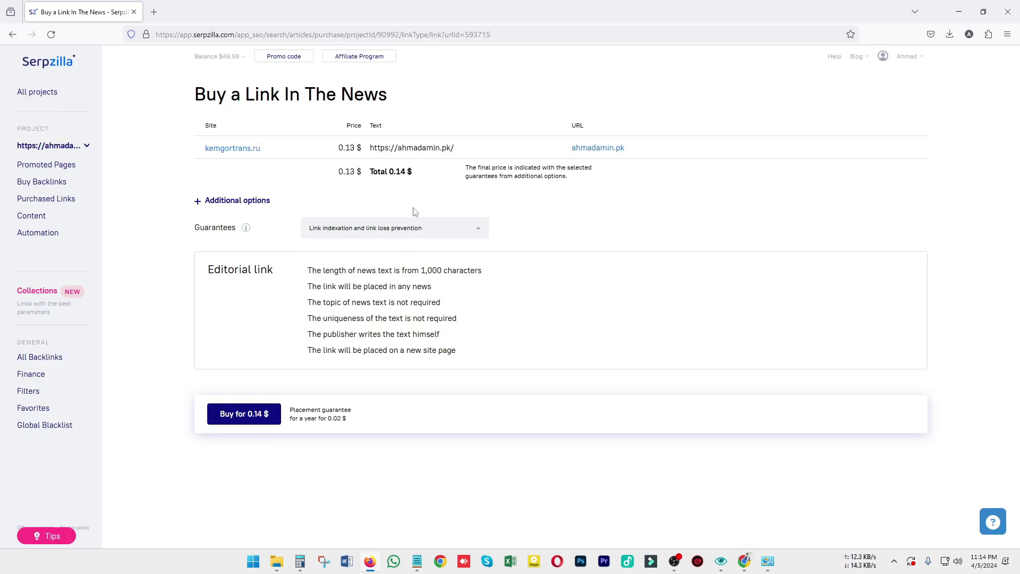
# Review the total price, buy the In The News link on kemgortrans.ru, and close the purchase confirmation
pyautogui.moveTo(379, 171); pyautogui.dragTo(418, 172)
pyautogui.click(410, 189)
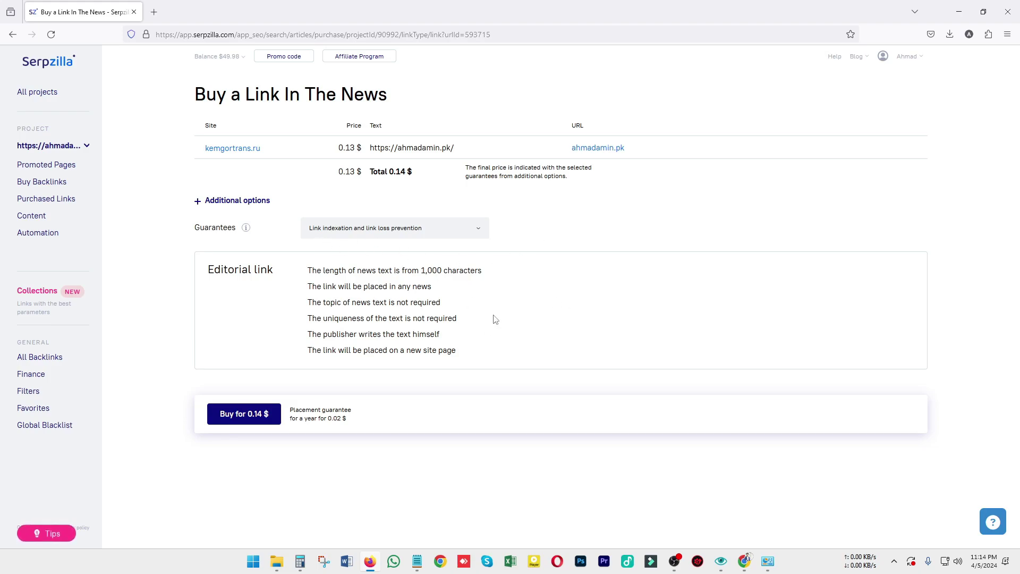
pyautogui.click(248, 420)
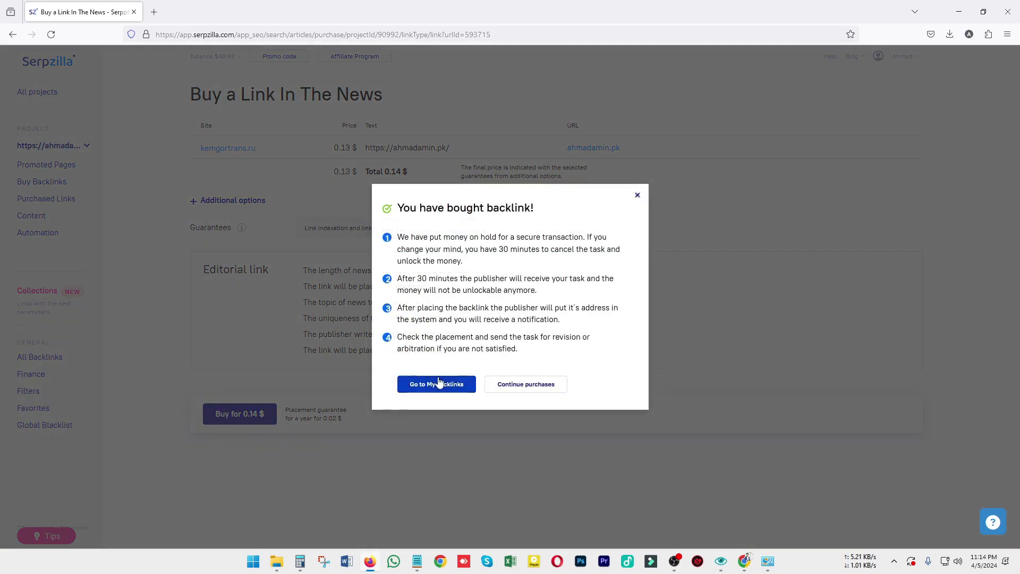
pyautogui.click(639, 197)
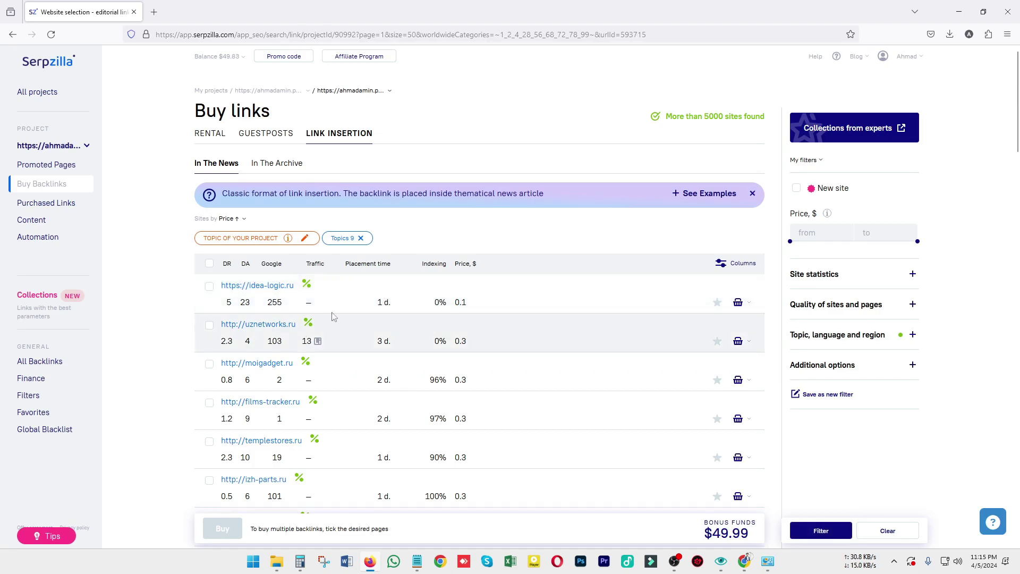
# Look through the rental, guest post and link insertion listings, and review the site statistics filters and the In The News sites
pyautogui.moveTo(1019, 116); pyautogui.dragTo(1019, 317)
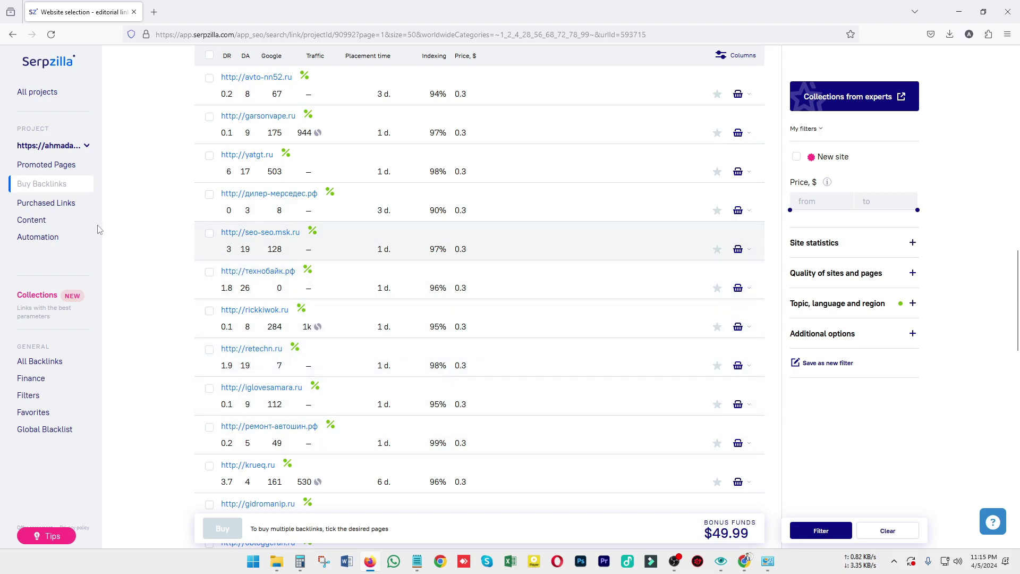
pyautogui.moveTo(1010, 335); pyautogui.dragTo(1010, 79)
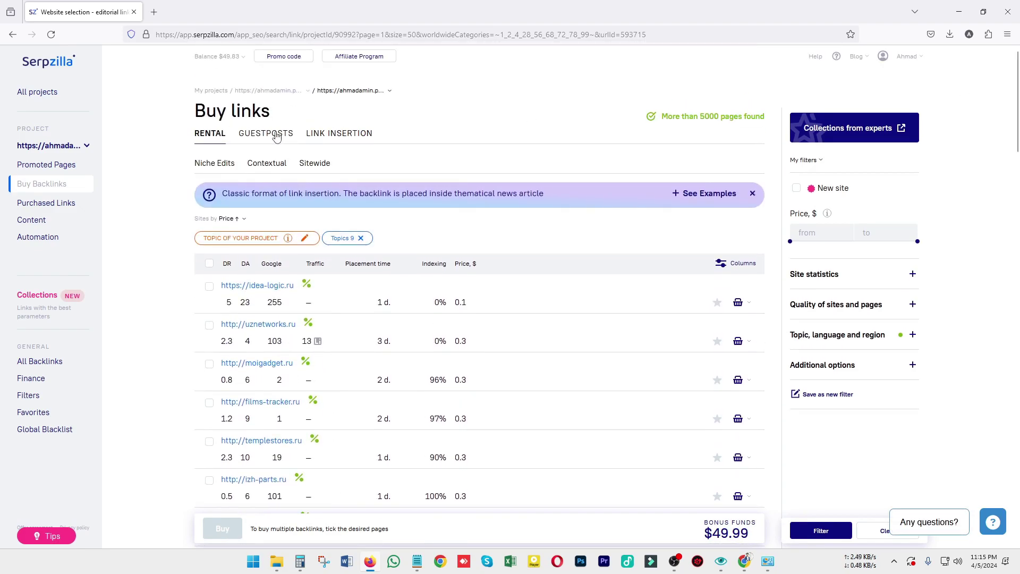
pyautogui.click(259, 141)
pyautogui.click(325, 141)
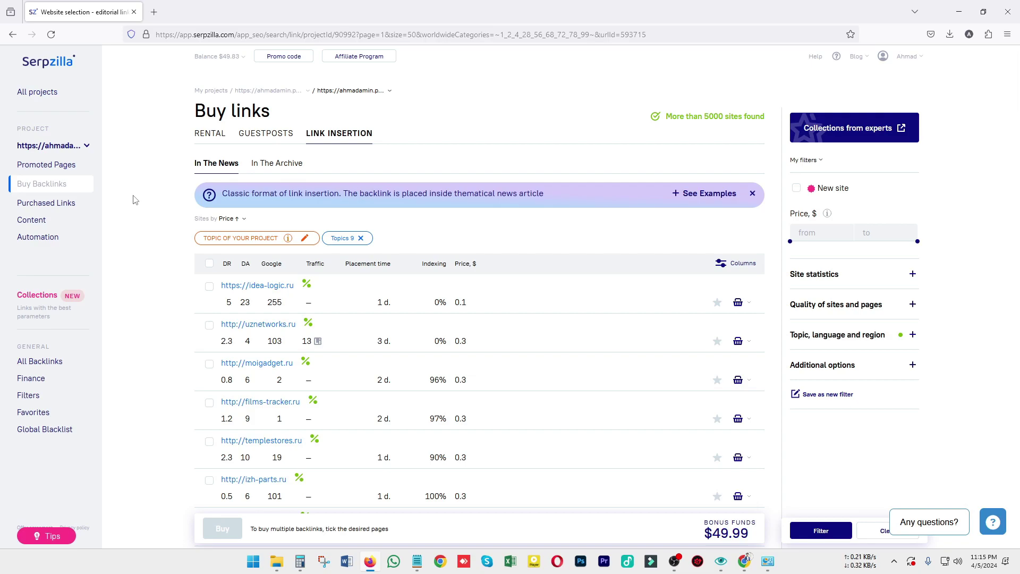
pyautogui.click(833, 275)
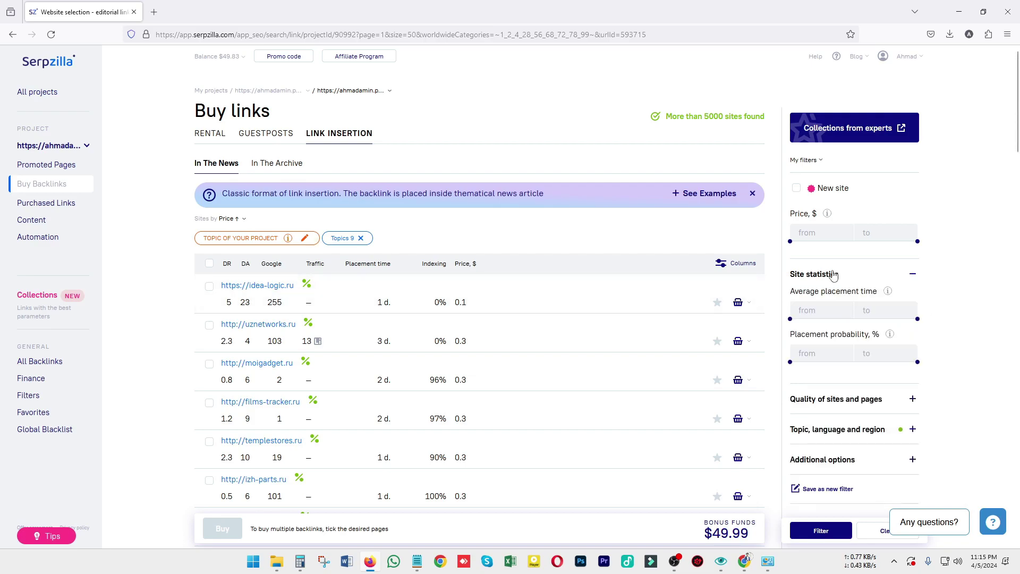
pyautogui.scroll(-5, 1018, 152)
pyautogui.moveTo(1017, 152); pyautogui.dragTo(1012, 386)
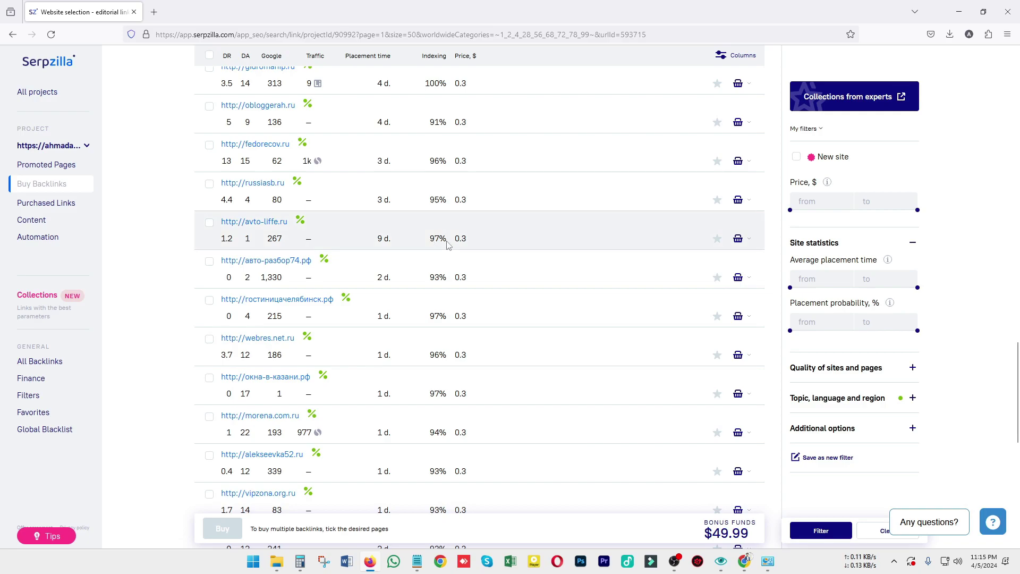
pyautogui.moveTo(1012, 371); pyautogui.dragTo(1012, 80)
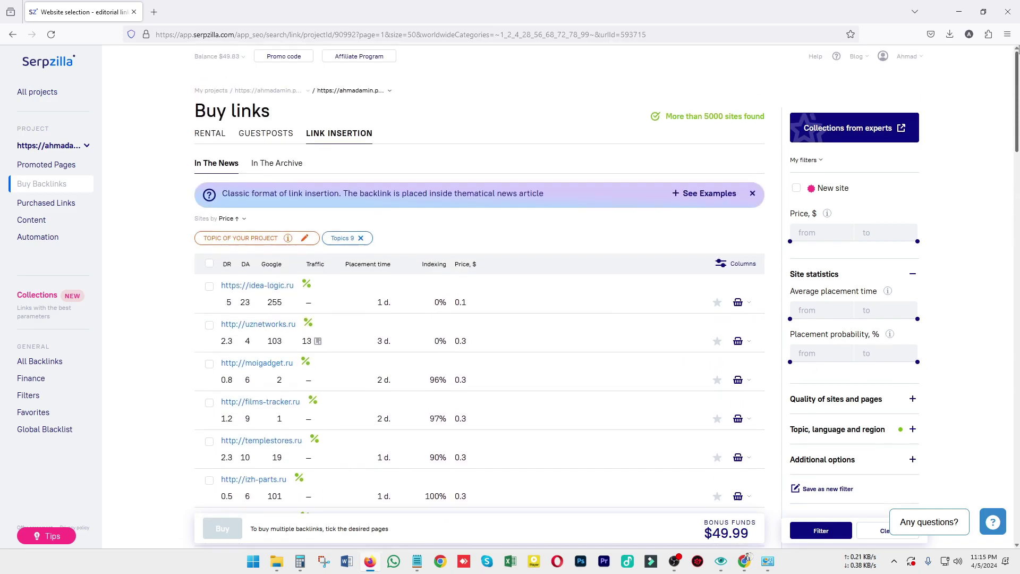
# View the project's purchased links, check the placement status details of the kemgortrans.ru link, and close them
pyautogui.click(53, 212)
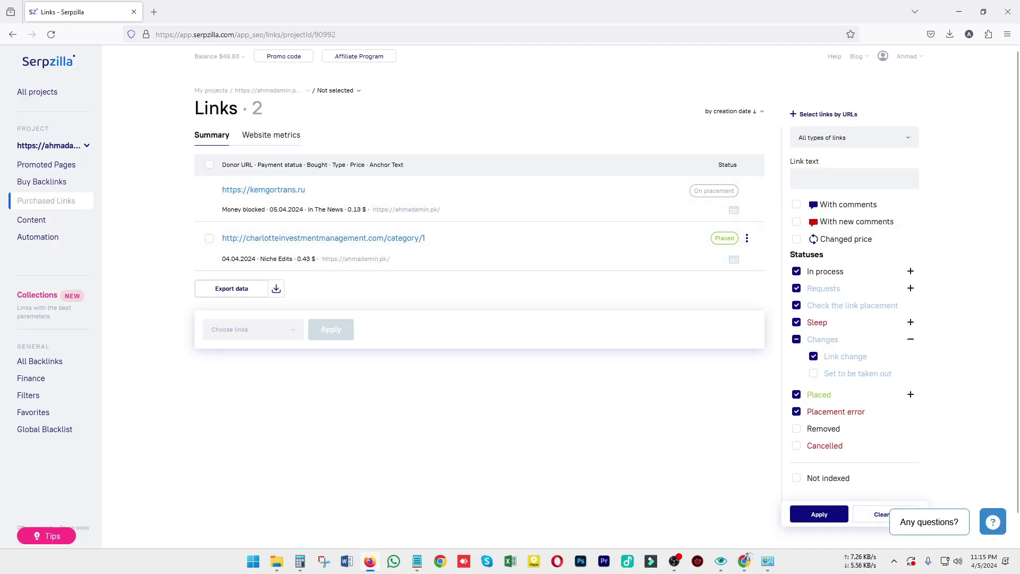
pyautogui.doubleClick(278, 112)
pyautogui.click(277, 110)
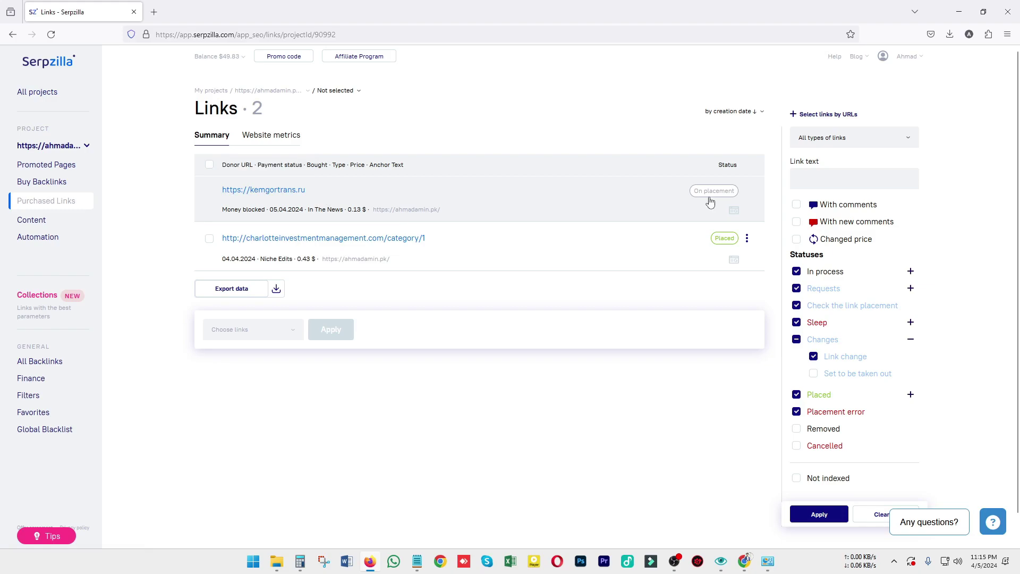
pyautogui.moveTo(722, 199)
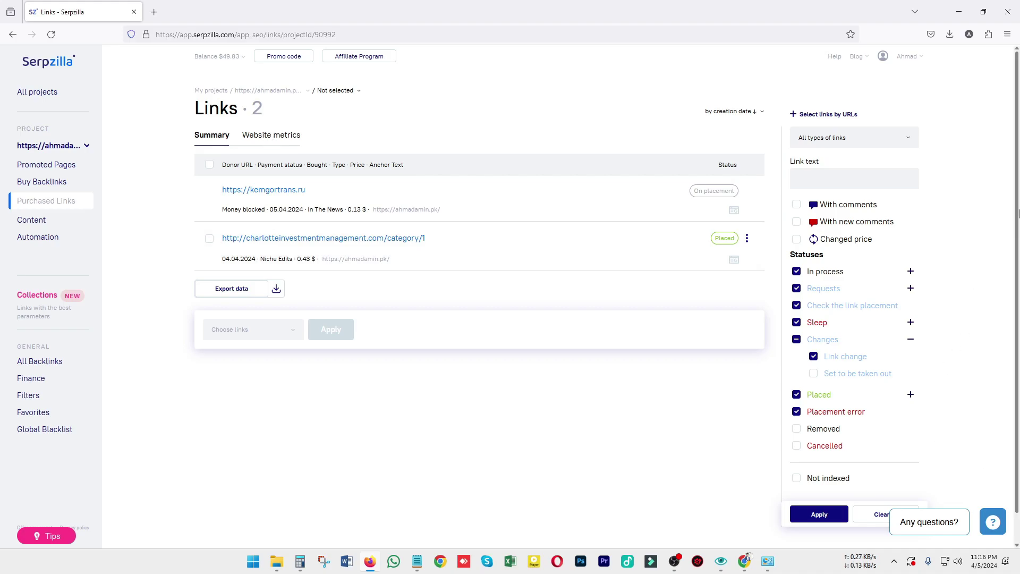
pyautogui.click(717, 190)
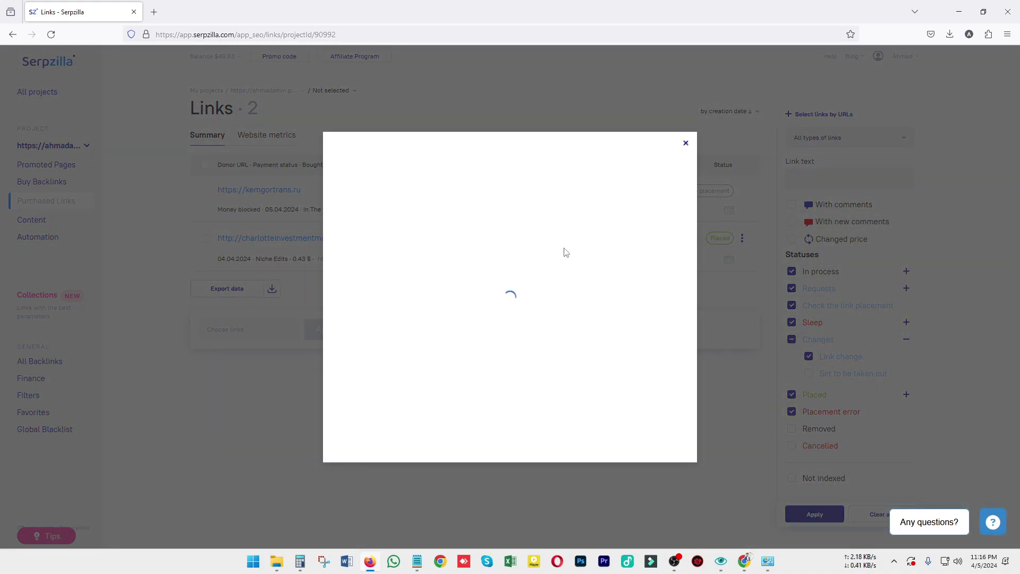
pyautogui.click(686, 146)
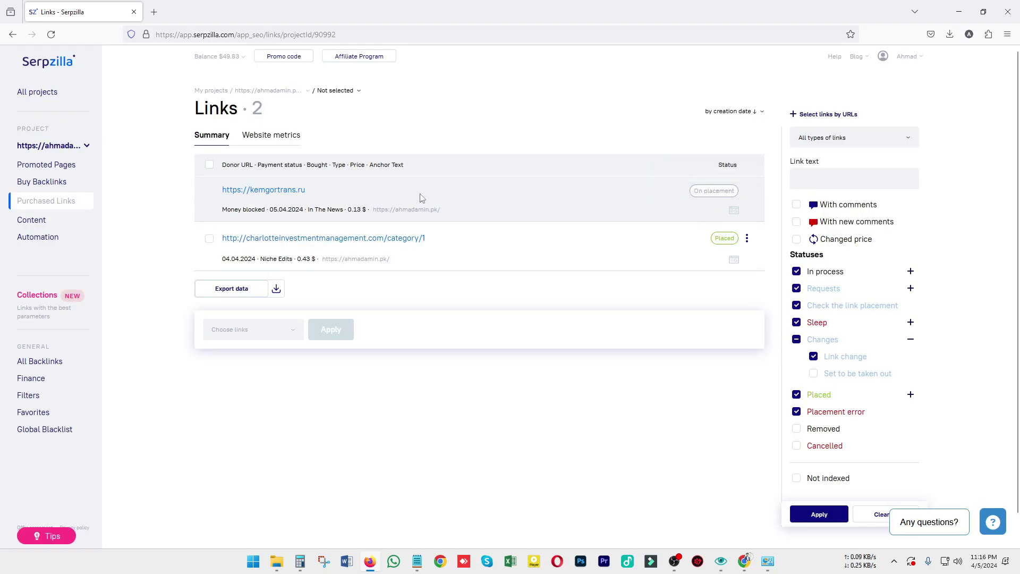
# Review the project's content texts and its automation page, and return to the overview of all projects
pyautogui.click(38, 221)
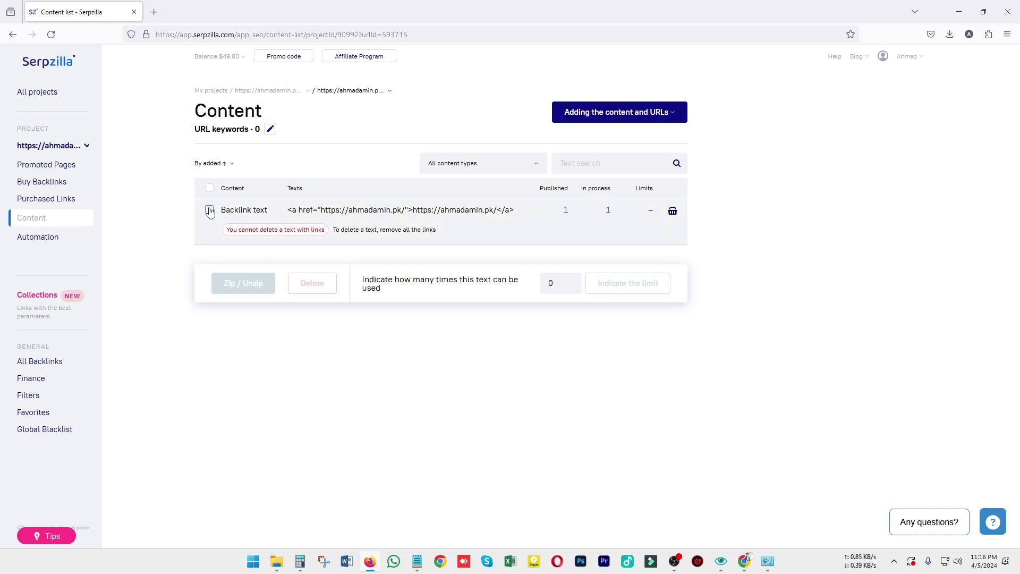
pyautogui.click(47, 236)
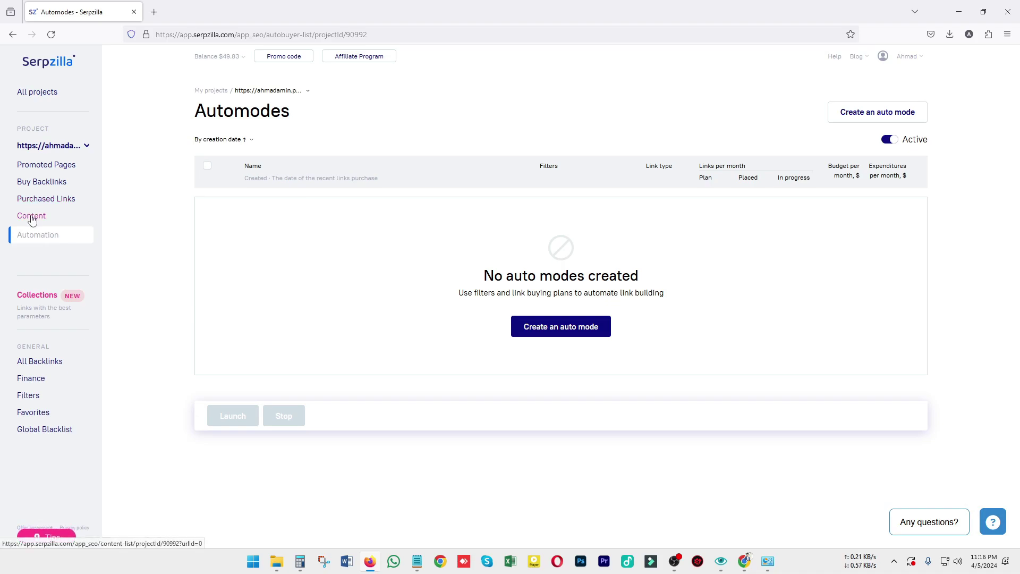
pyautogui.click(38, 94)
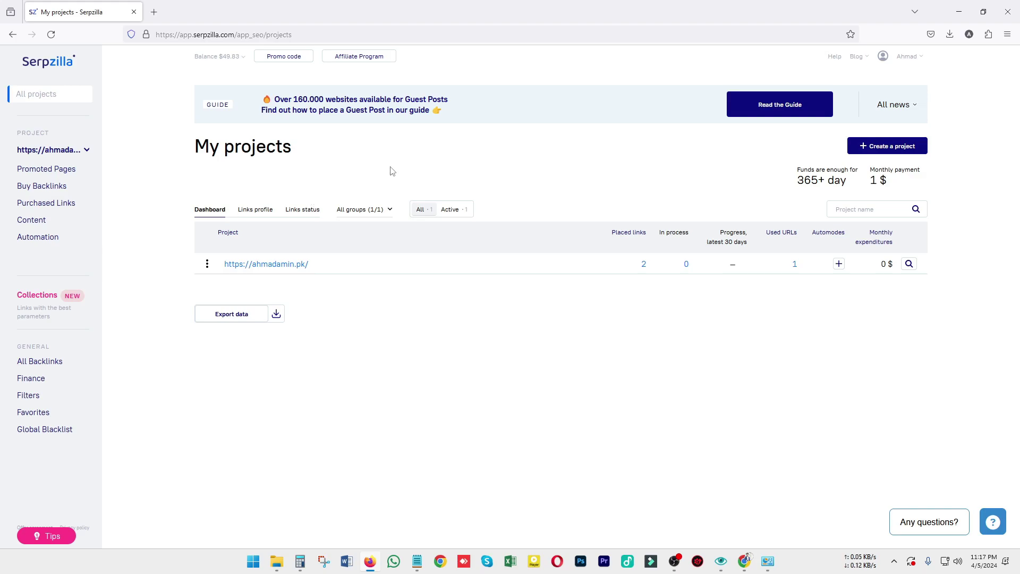
# Look through the project's purchased links, content, promoted pages and backlink buying pages, and return to the overview of all projects
pyautogui.click(49, 205)
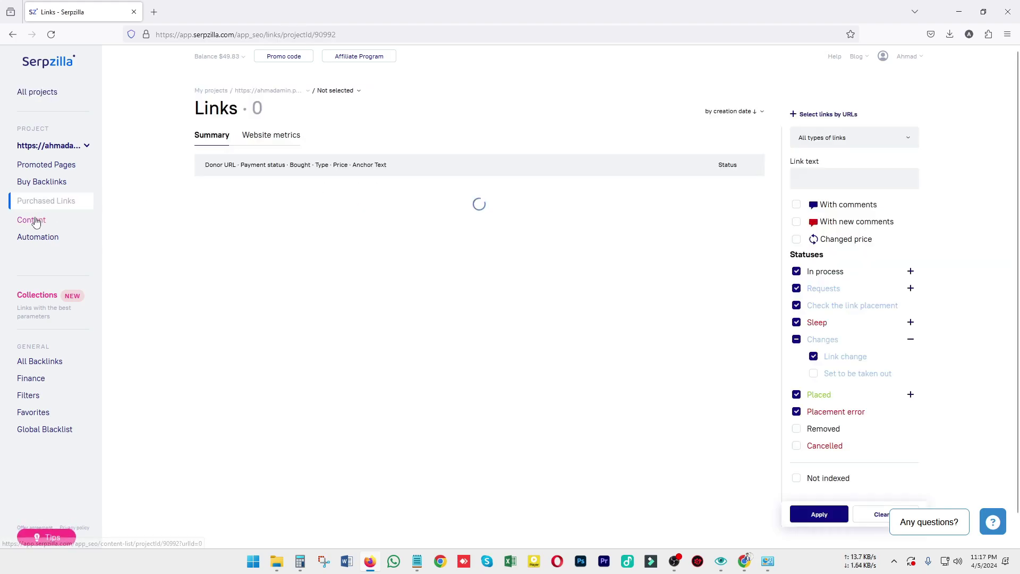
pyautogui.click(36, 223)
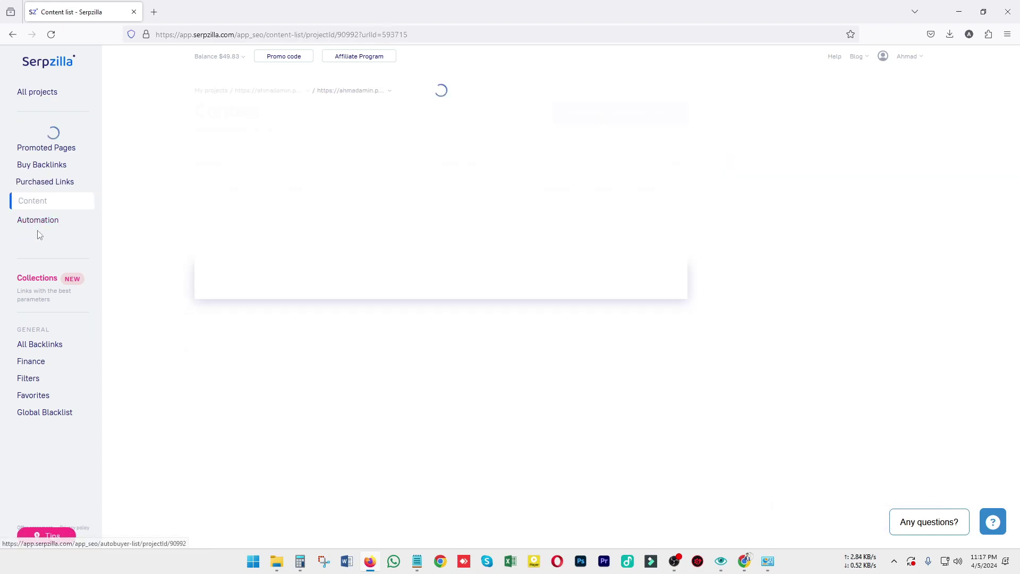
pyautogui.click(54, 171)
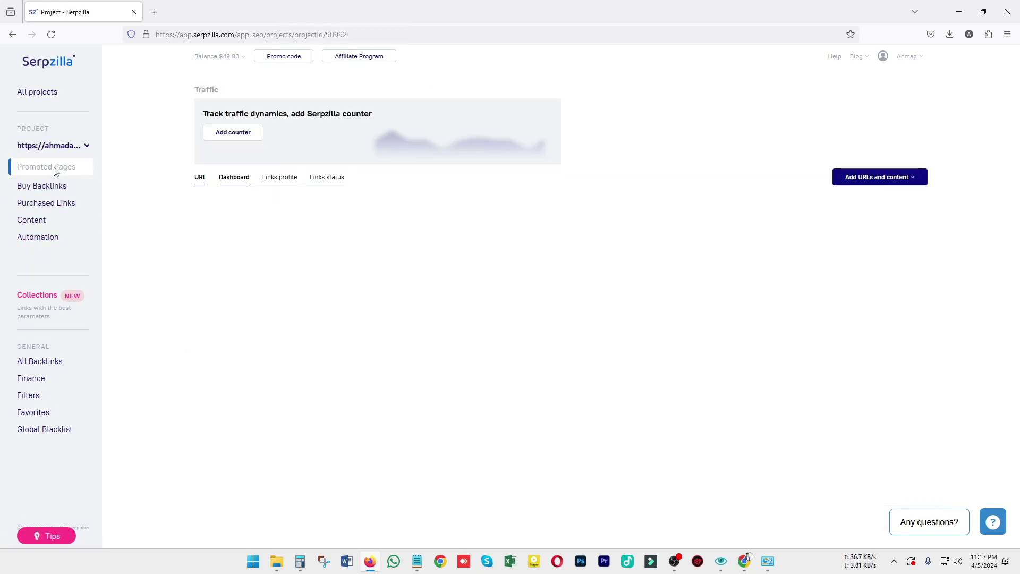
pyautogui.click(45, 186)
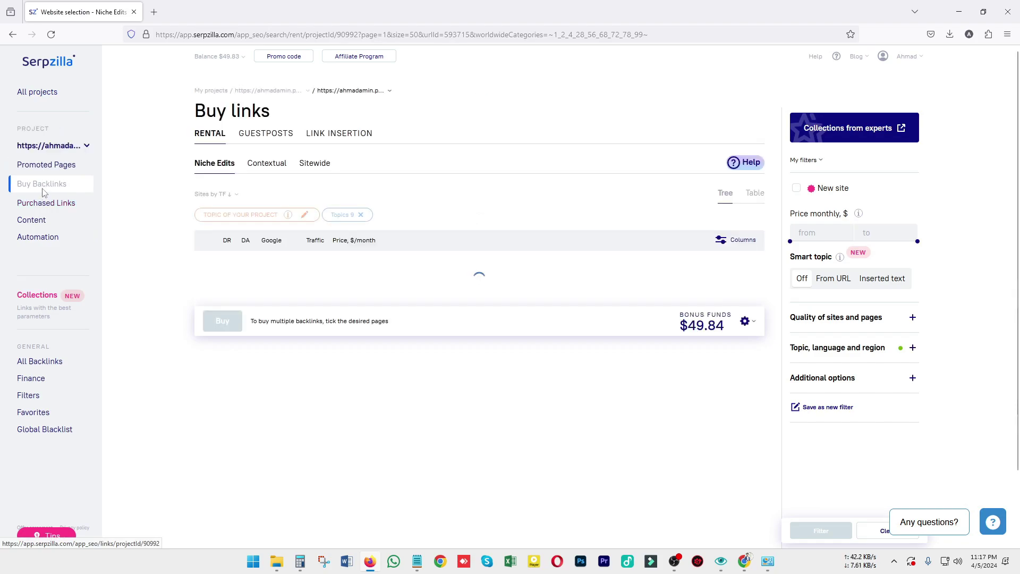
pyautogui.click(35, 100)
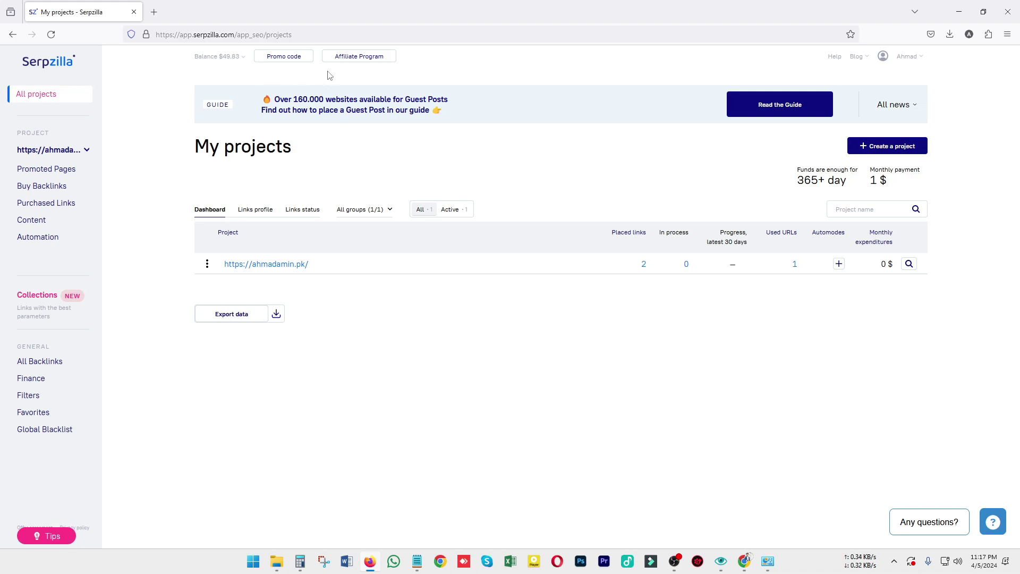
# Open the affiliate program page from the projects overview and review its terms and benefits
pyautogui.click(358, 58)
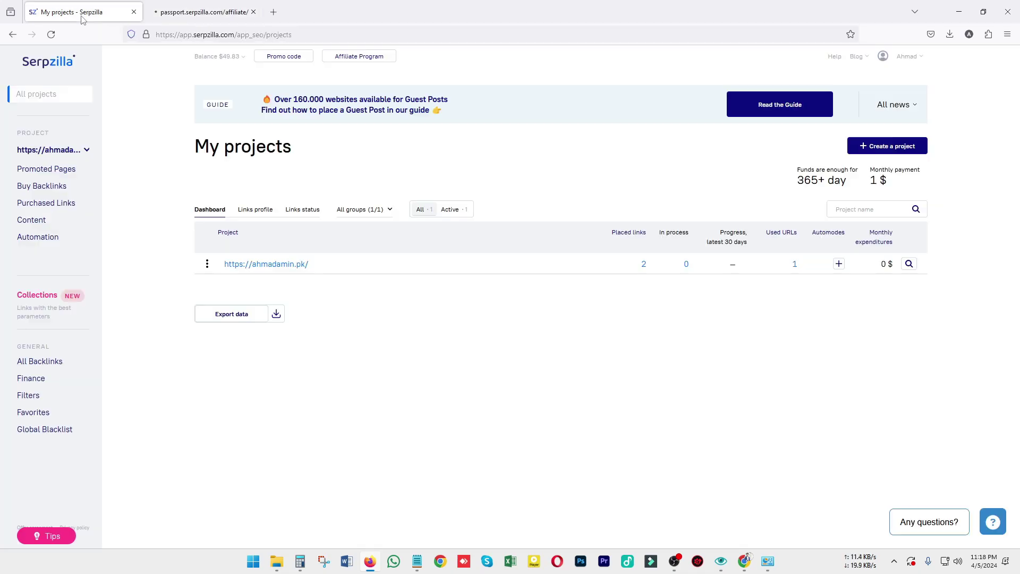
pyautogui.click(109, 13)
pyautogui.click(212, 13)
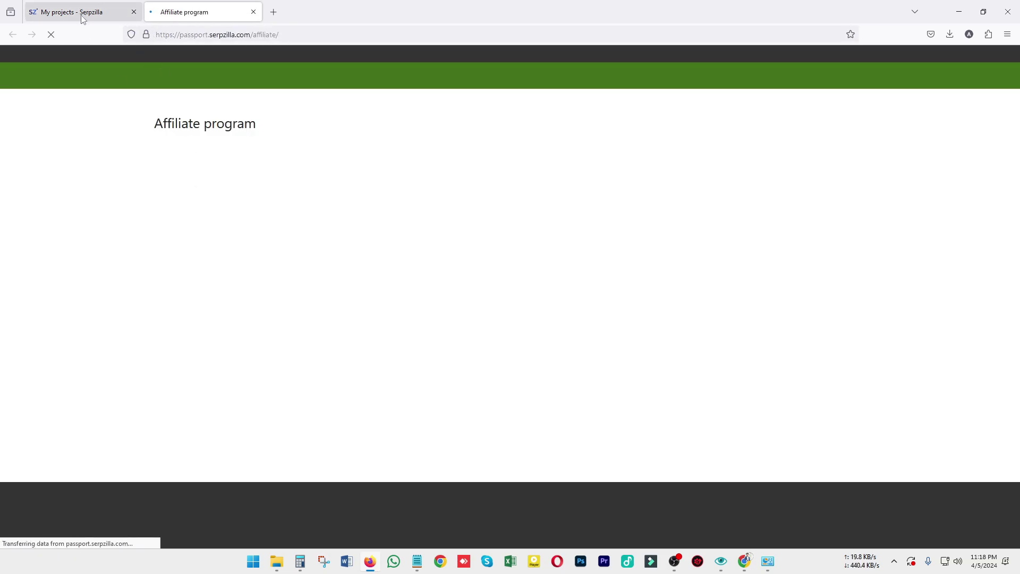
pyautogui.moveTo(1013, 114); pyautogui.dragTo(1017, 91)
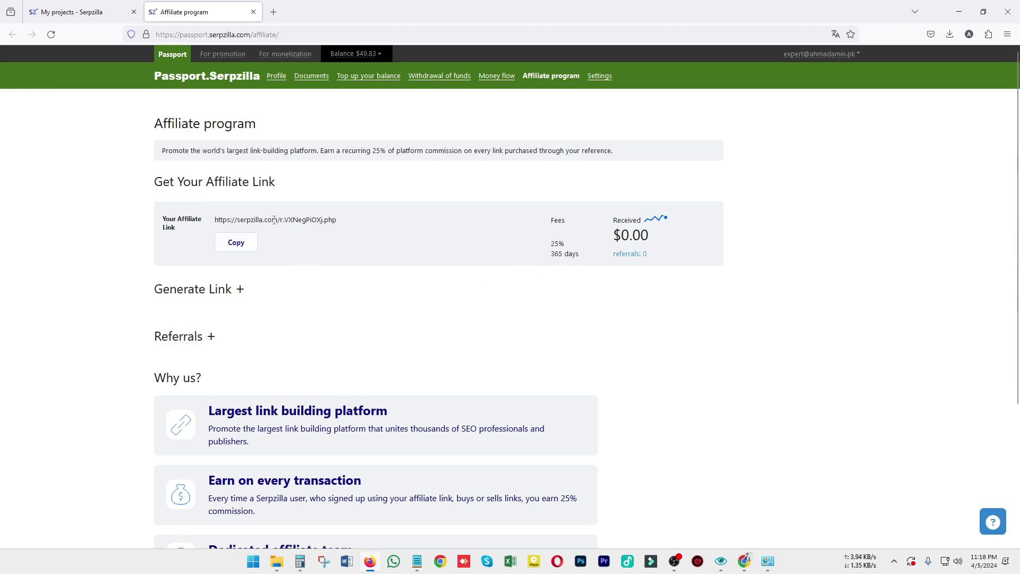
# Copy the personal affiliate link and go back to the projects overview
pyautogui.click(236, 245)
pyautogui.moveTo(218, 231); pyautogui.dragTo(383, 225)
pyautogui.click(540, 271)
pyautogui.hotkey('ctrl', 'Tab')
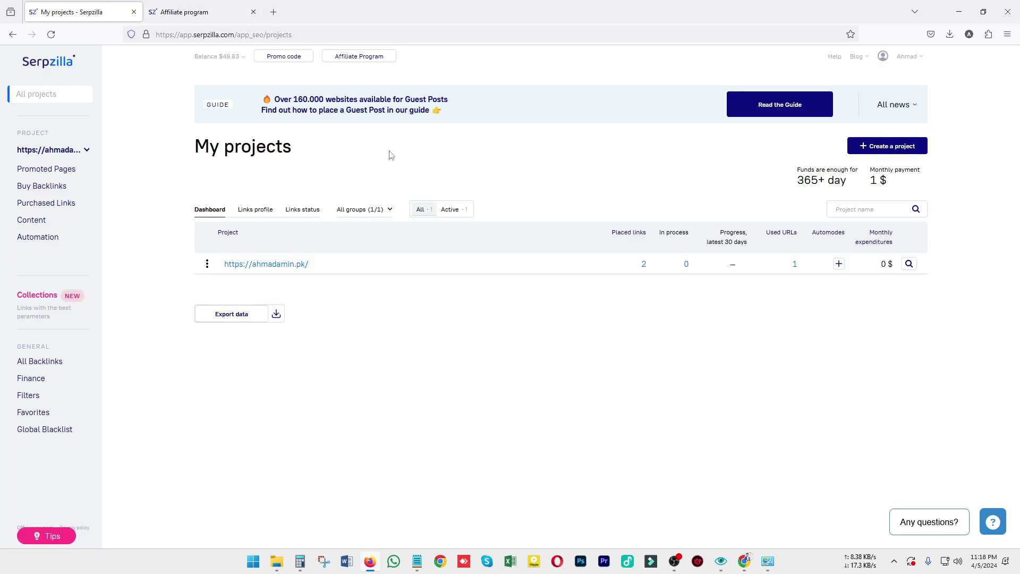